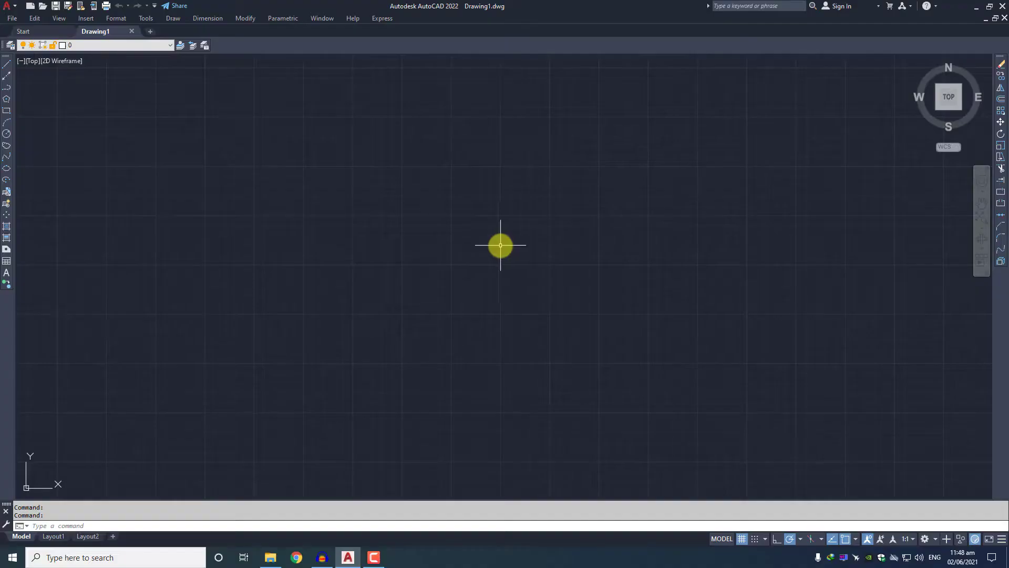
Turn on the Standard toolbar from the Tools > Toolbars > AutoCAD menu.
click(500, 245)
click(429, 291)
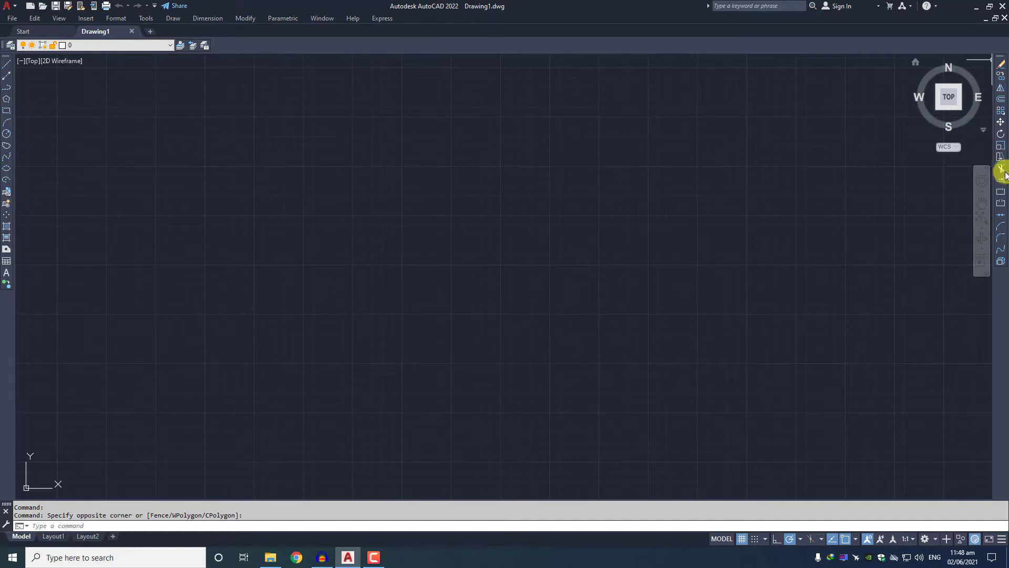
click(144, 19)
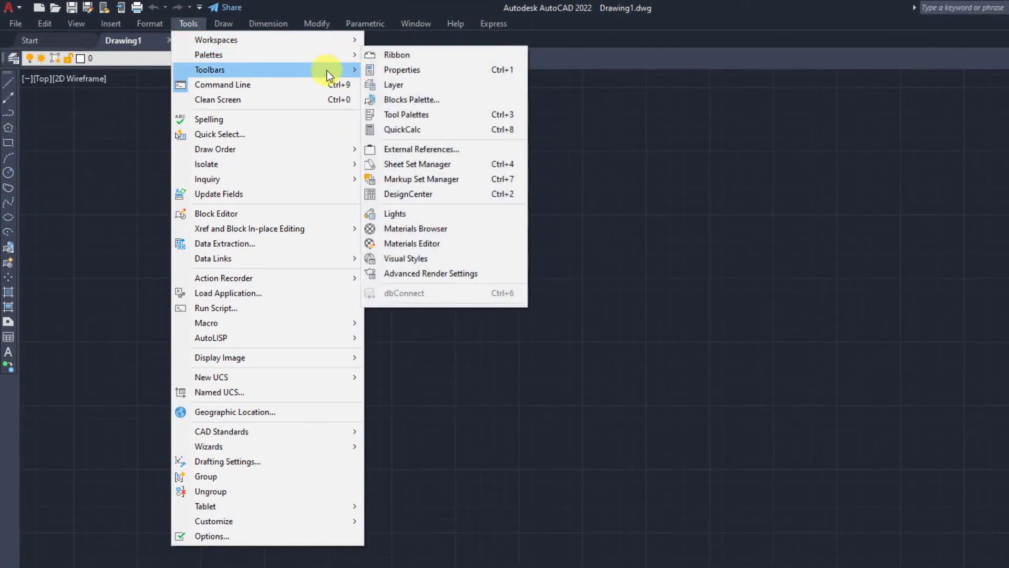
mouse_move(402, 69)
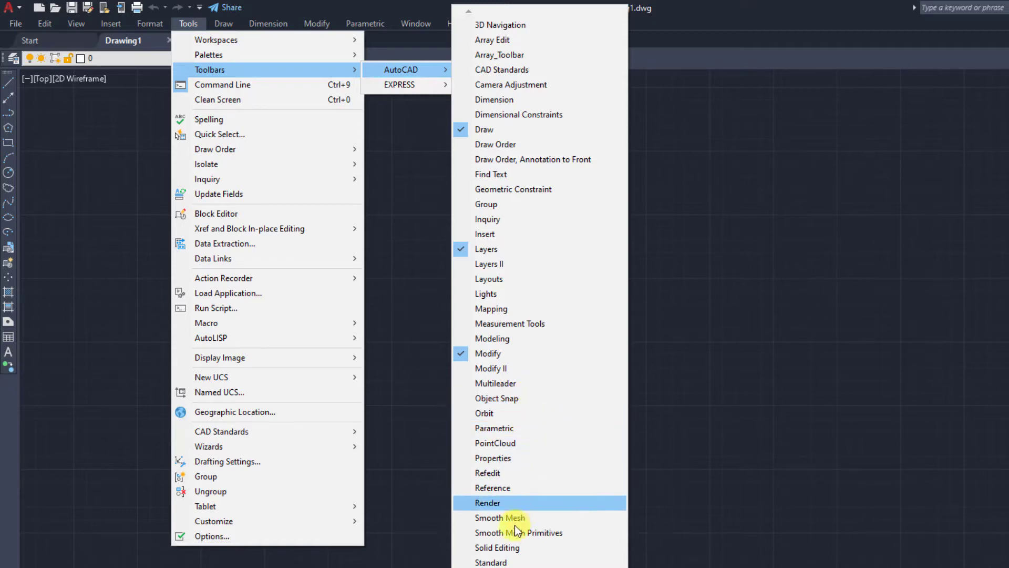
click(493, 504)
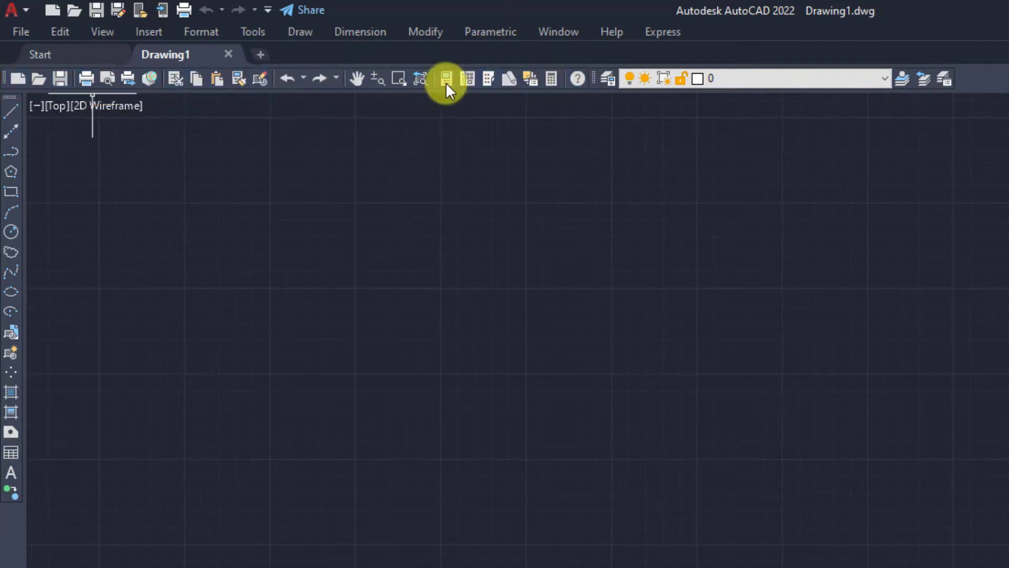
Turn on the Styles toolbar, showing the Standard and ISO-25 style settings.
click(266, 33)
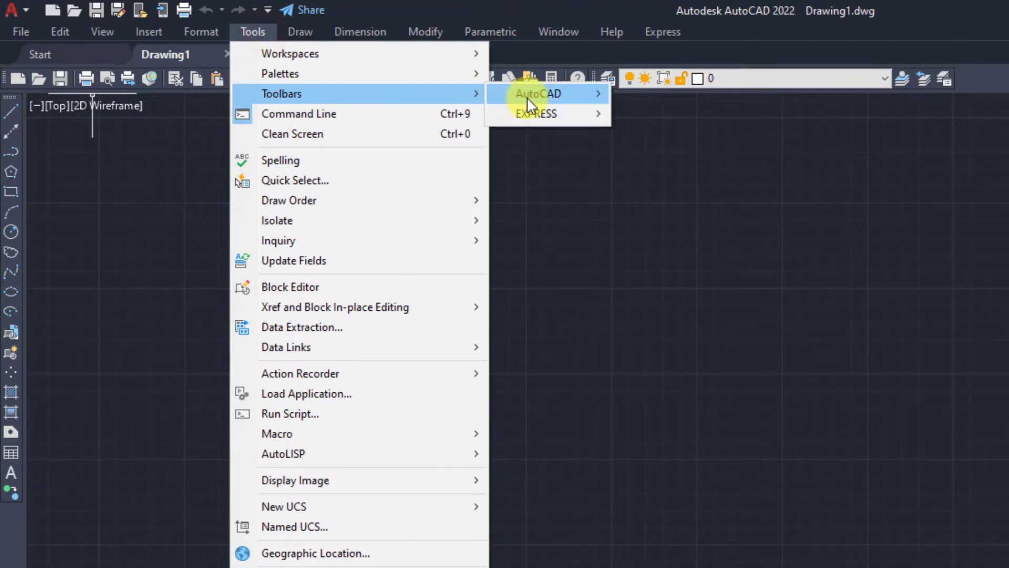
mouse_move(311, 54)
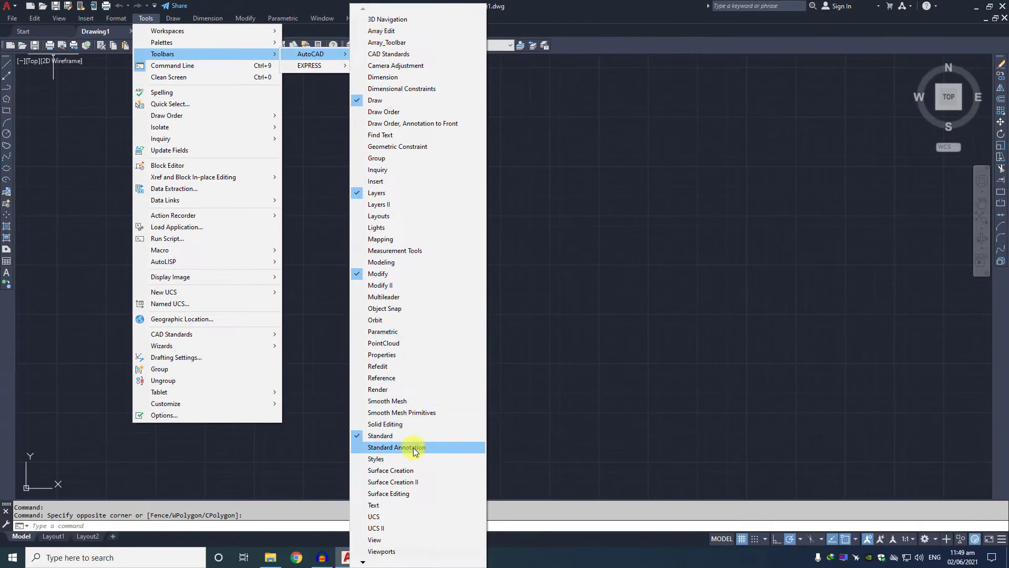
click(374, 460)
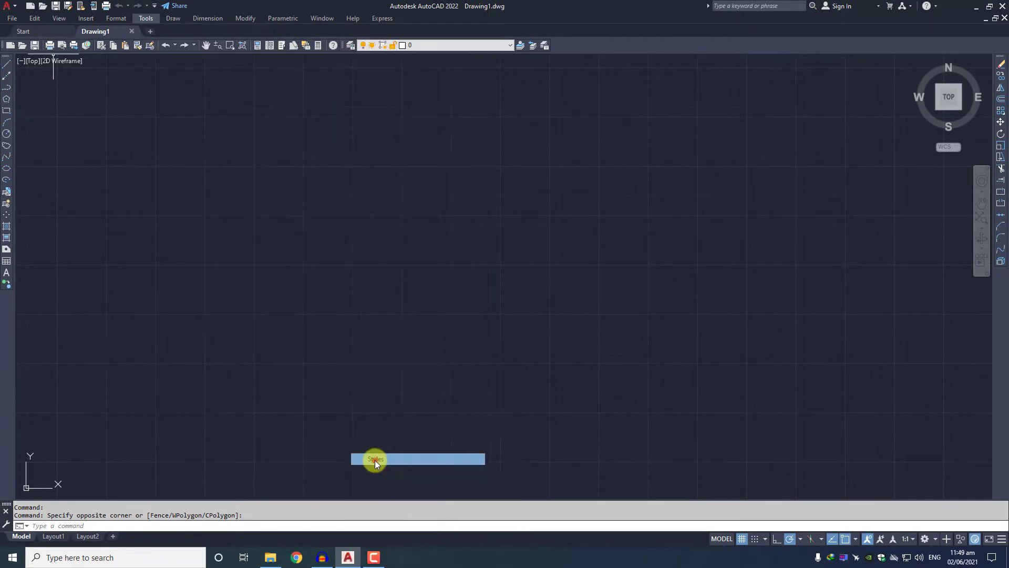
double_click(374, 459)
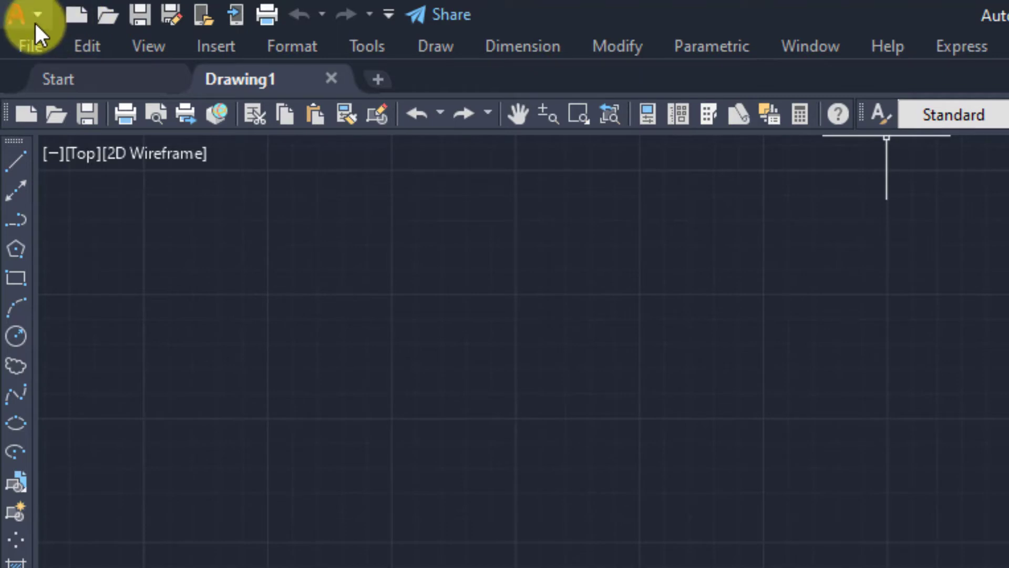
click(40, 18)
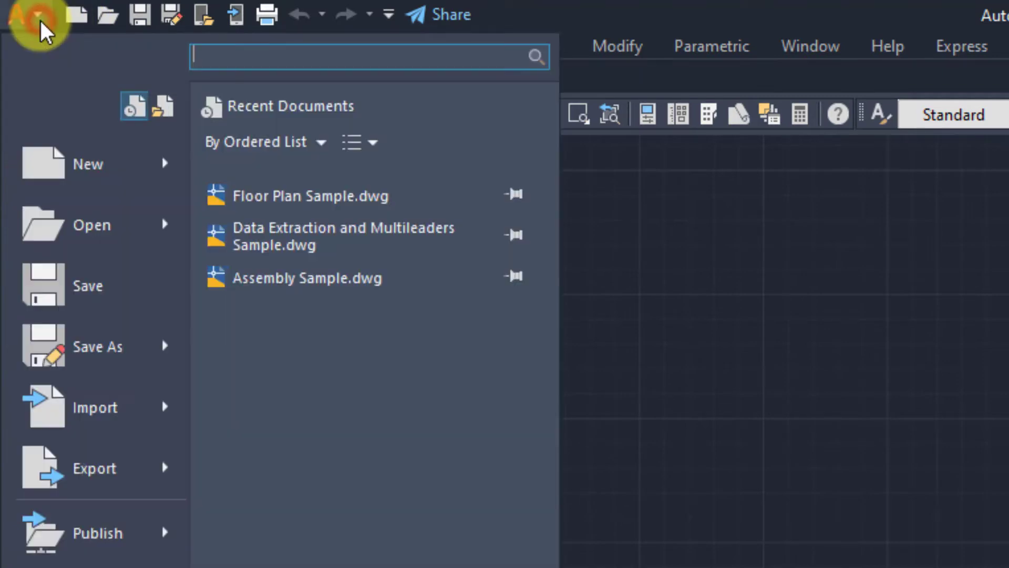
click(42, 19)
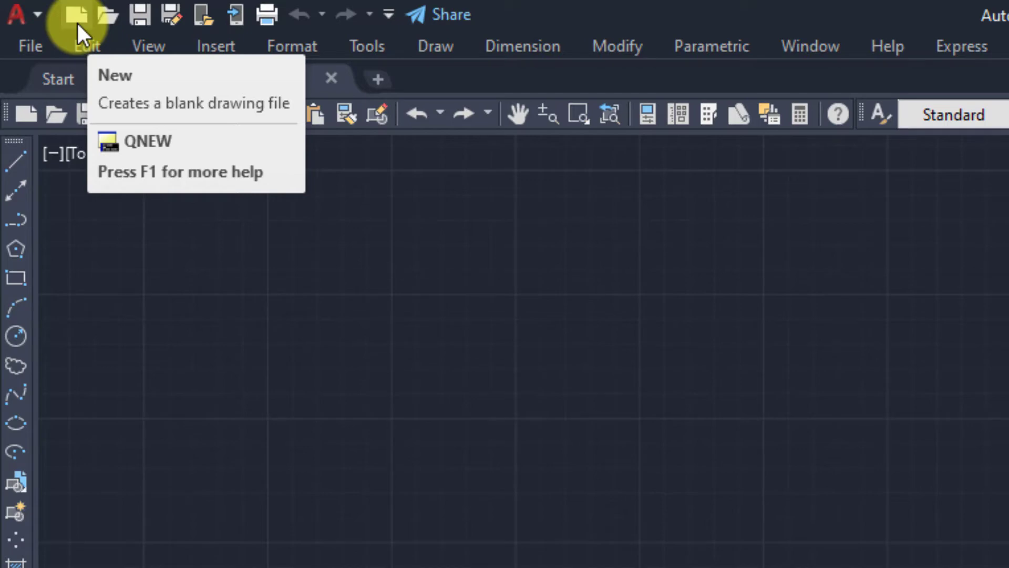
Create the new blank drawing Drawing2 from the acadiso.dwt template.
click(77, 19)
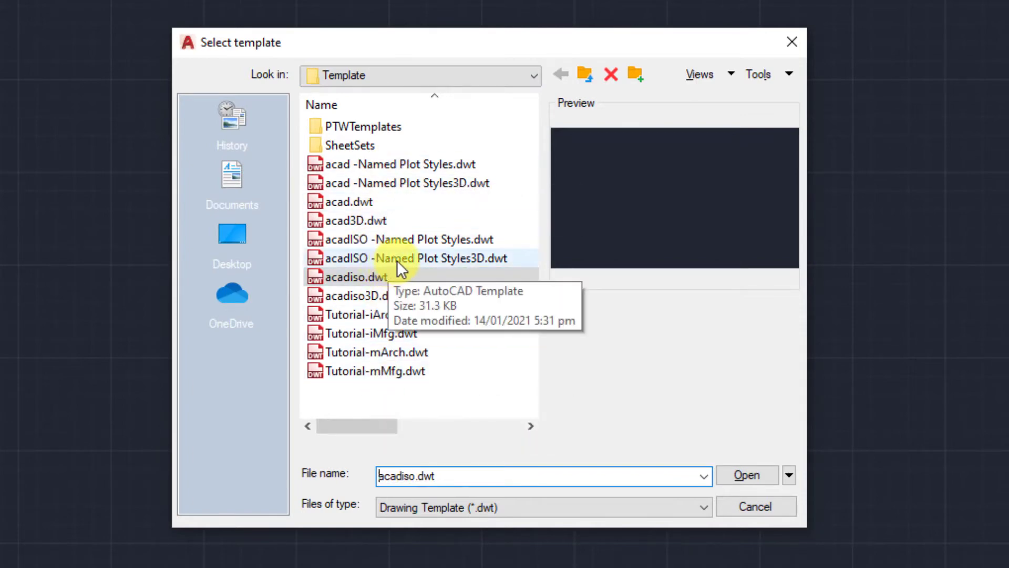
click(346, 278)
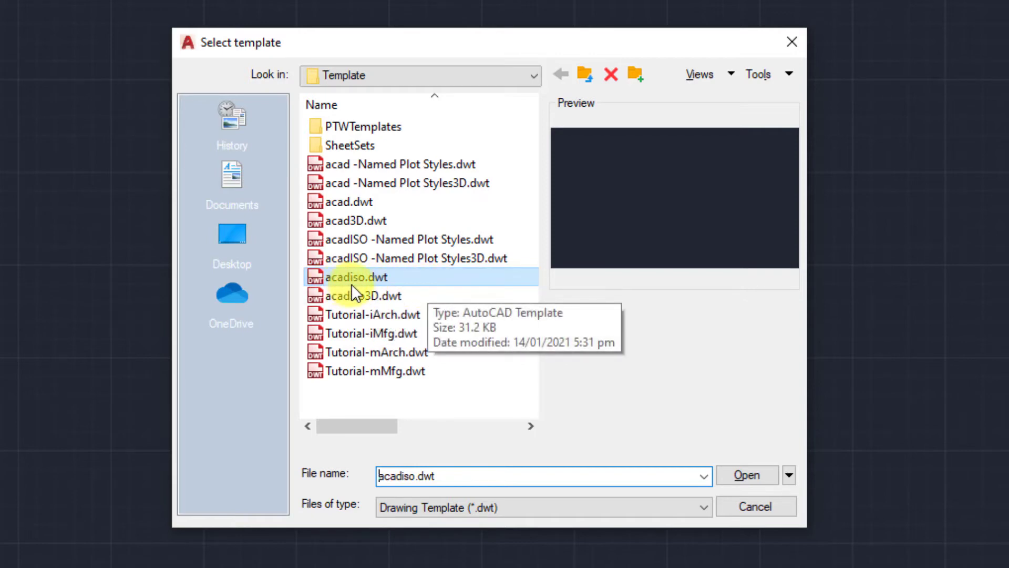
click(738, 474)
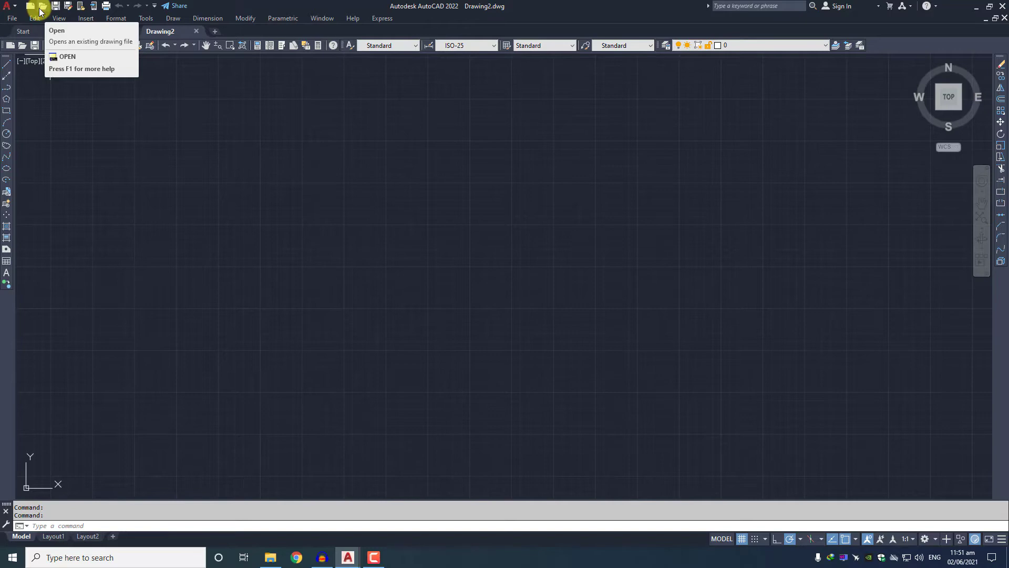
click(41, 7)
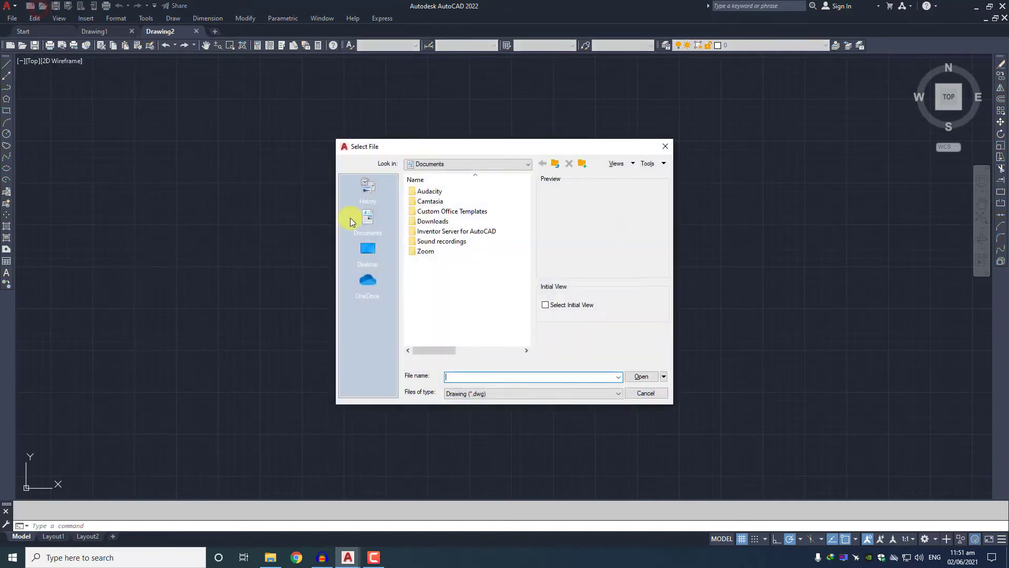
click(422, 266)
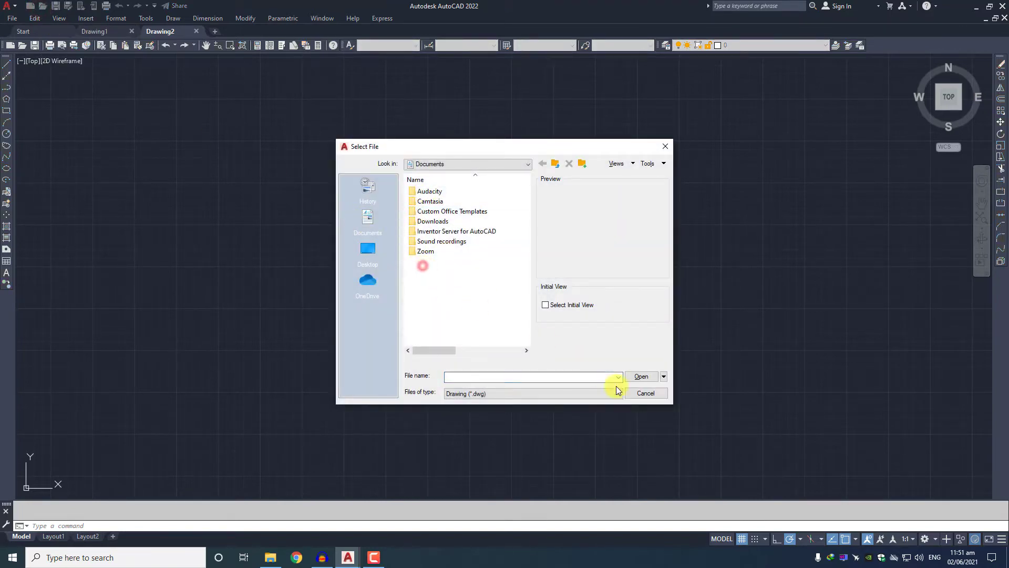
click(643, 392)
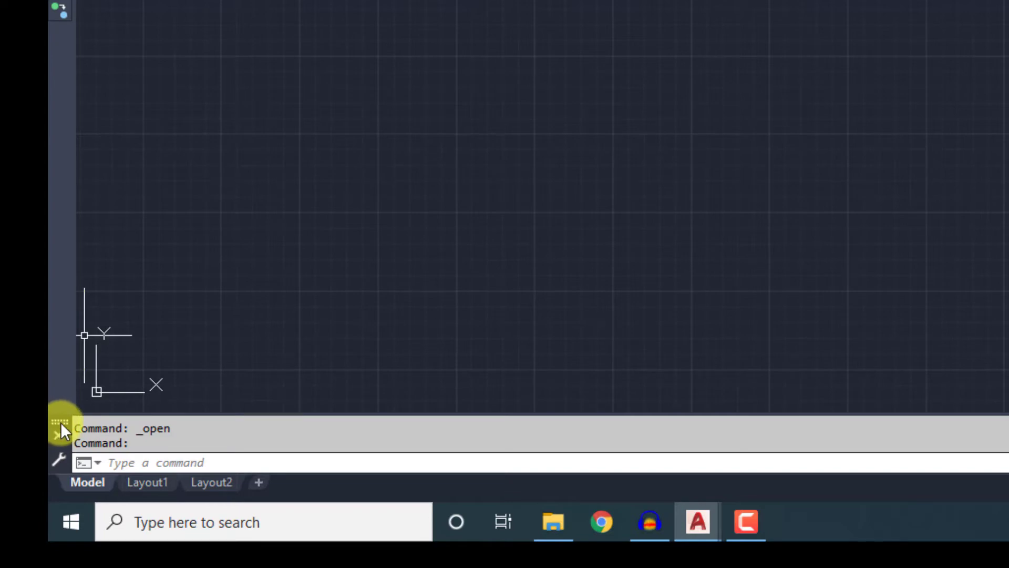
Float the Draw toolbar as a horizontal bar and leave the command line undocked.
mouse_move(58, 421)
mouse_down()
mouse_move(276, 391)
mouse_move(300, 352)
mouse_up()
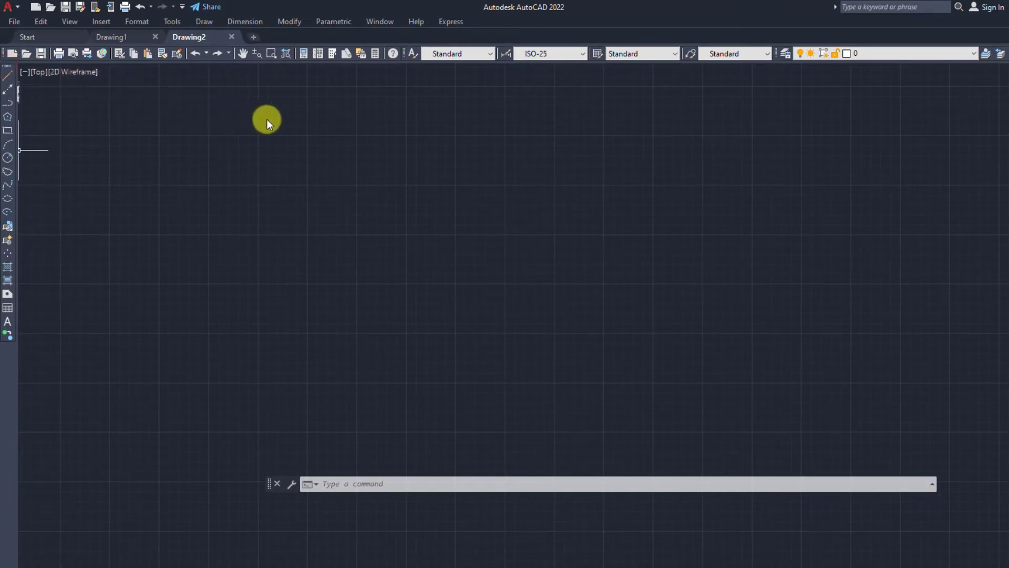
drag(267, 118, 267, 118)
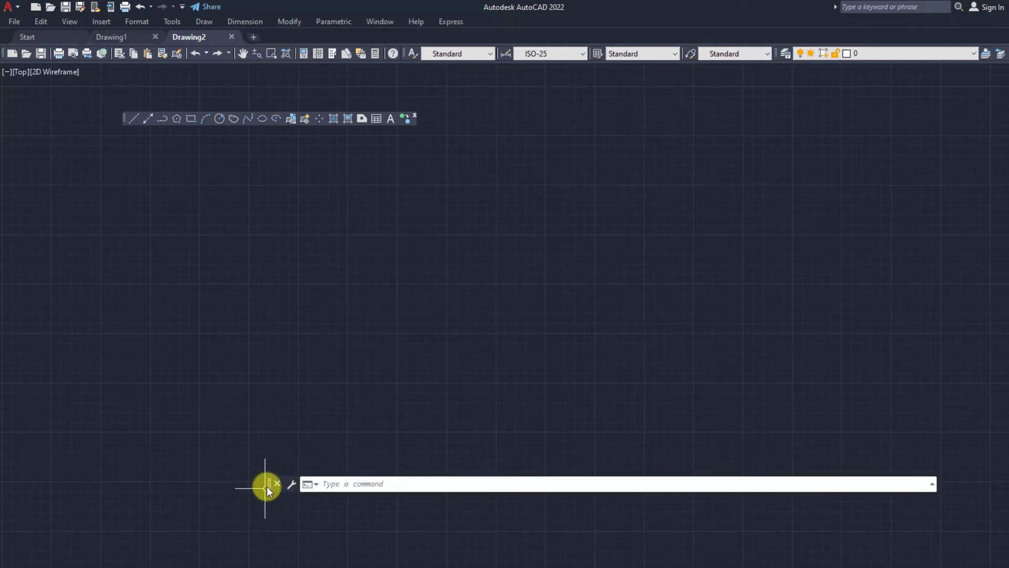
drag(267, 487, 292, 563)
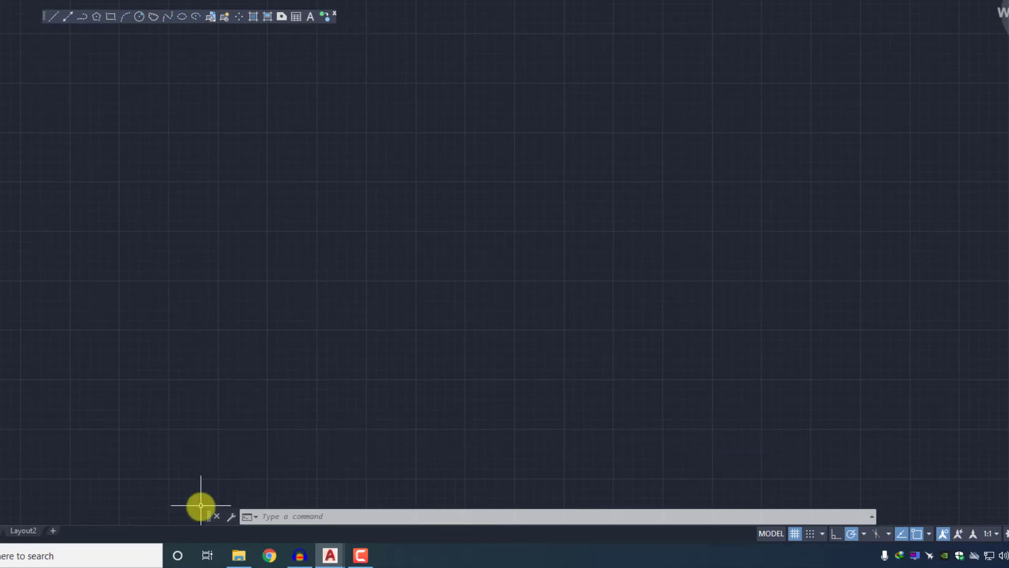
drag(209, 516, 209, 525)
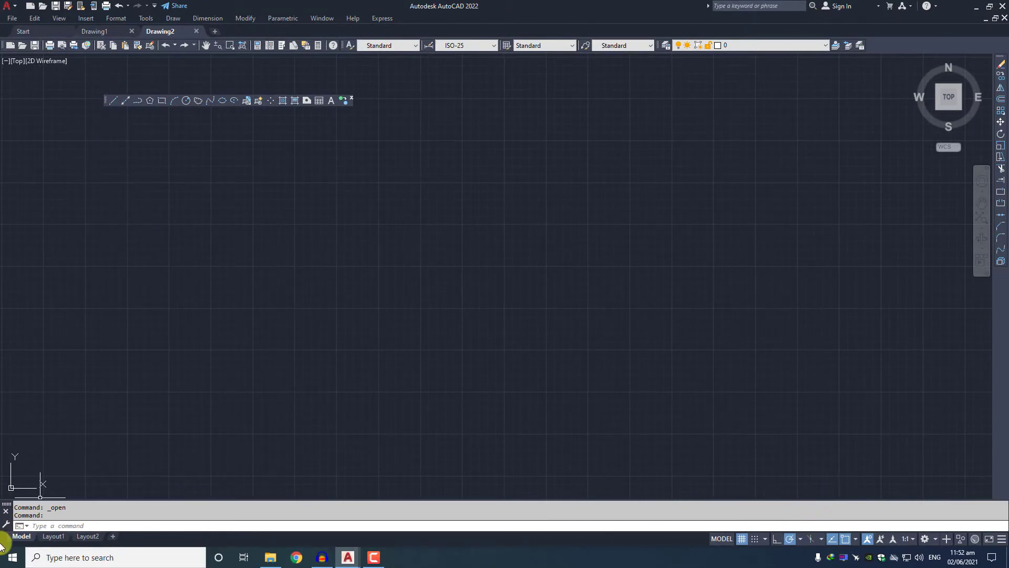
drag(6, 503, 251, 510)
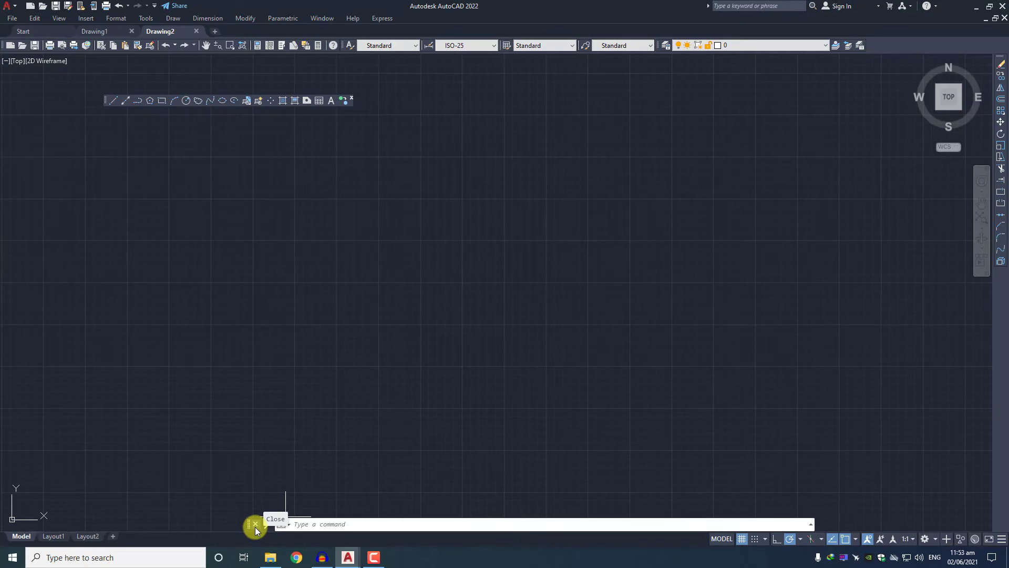
Close the command line window, confirming Yes in the close prompt.
click(255, 525)
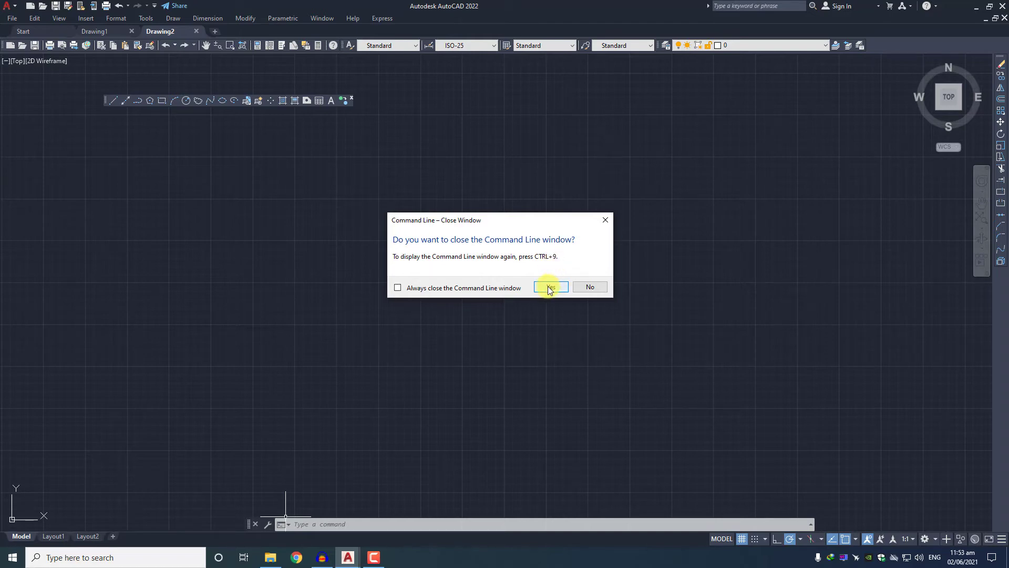
click(549, 288)
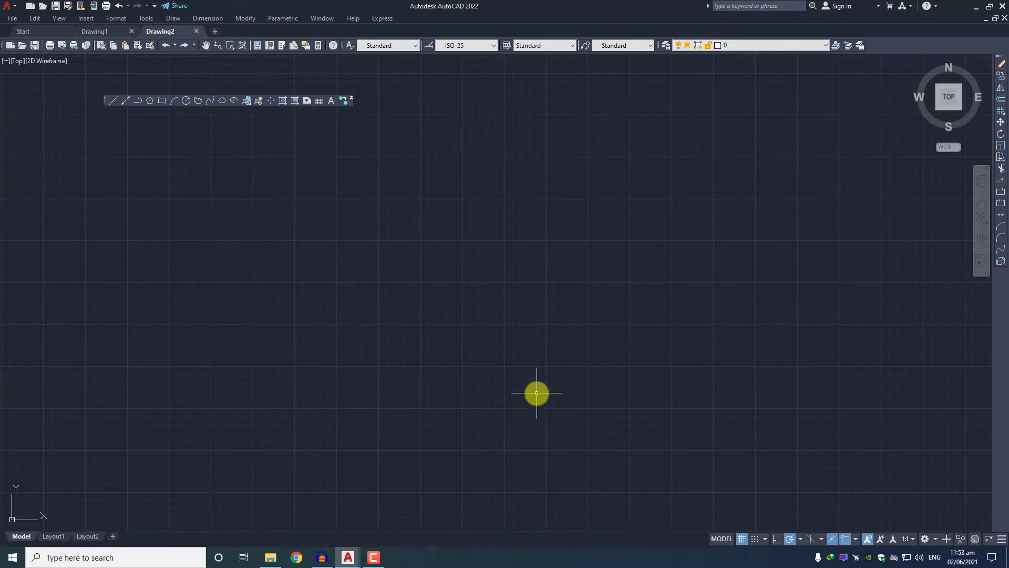
Redisplay the command line with Ctrl+9 and dock it along the bottom edge.
key(ctrl+9)
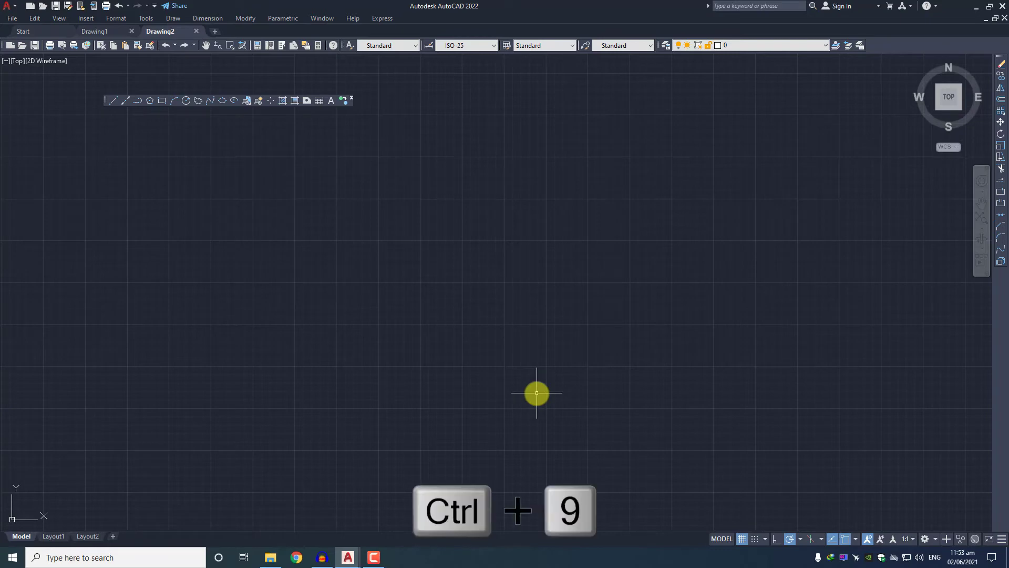
key(ctrl+9)
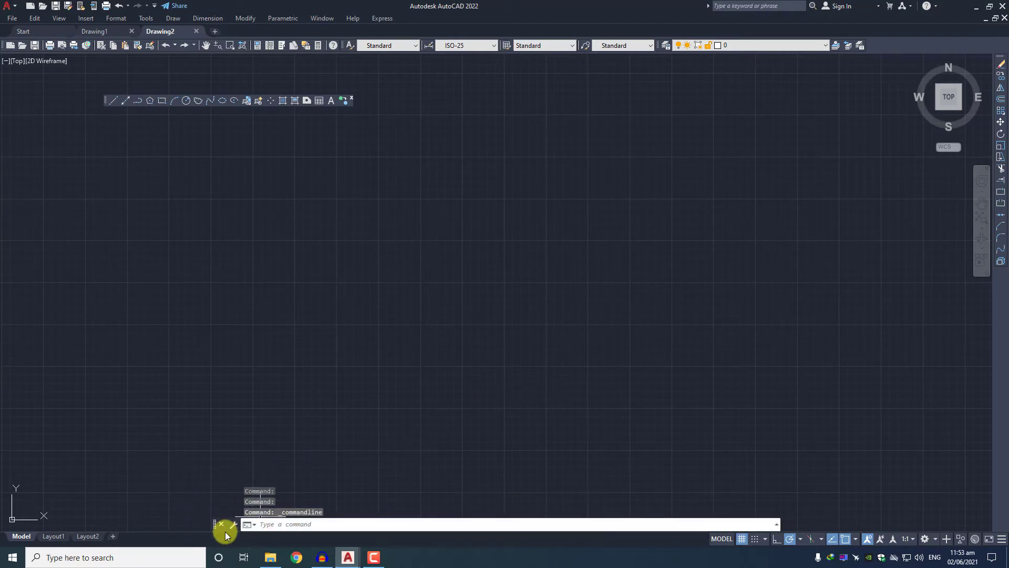
drag(214, 526, 215, 530)
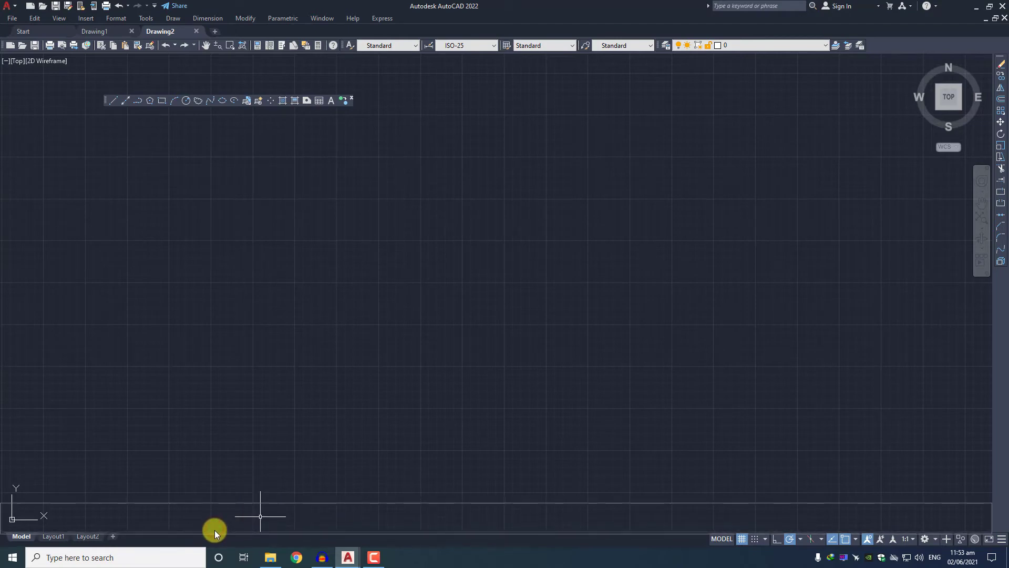
drag(214, 530, 214, 530)
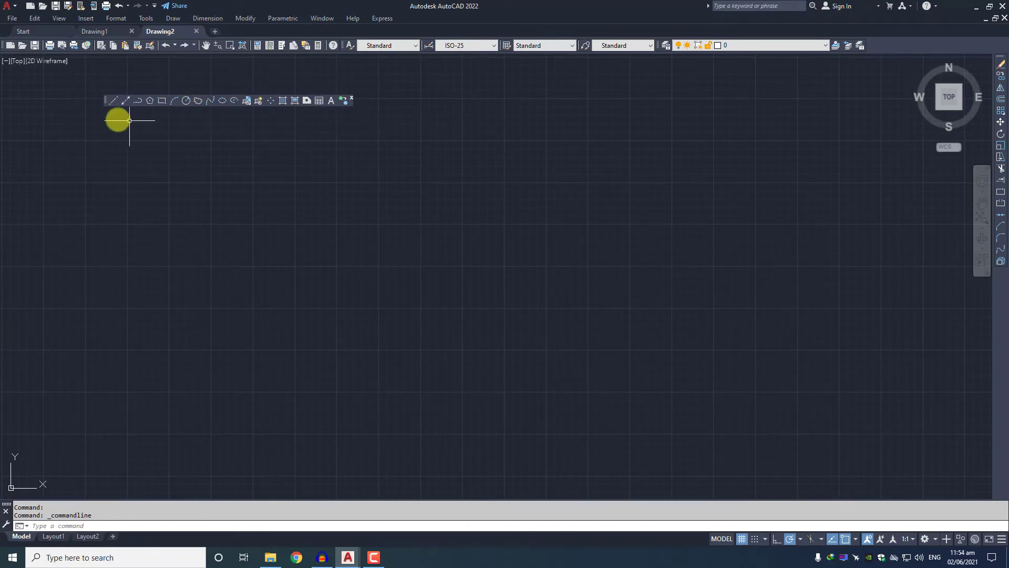
Dock the floating Draw toolbar vertically along the left edge of the window.
mouse_move(104, 99)
mouse_down()
mouse_move(47, 123)
mouse_move(4, 197)
mouse_up()
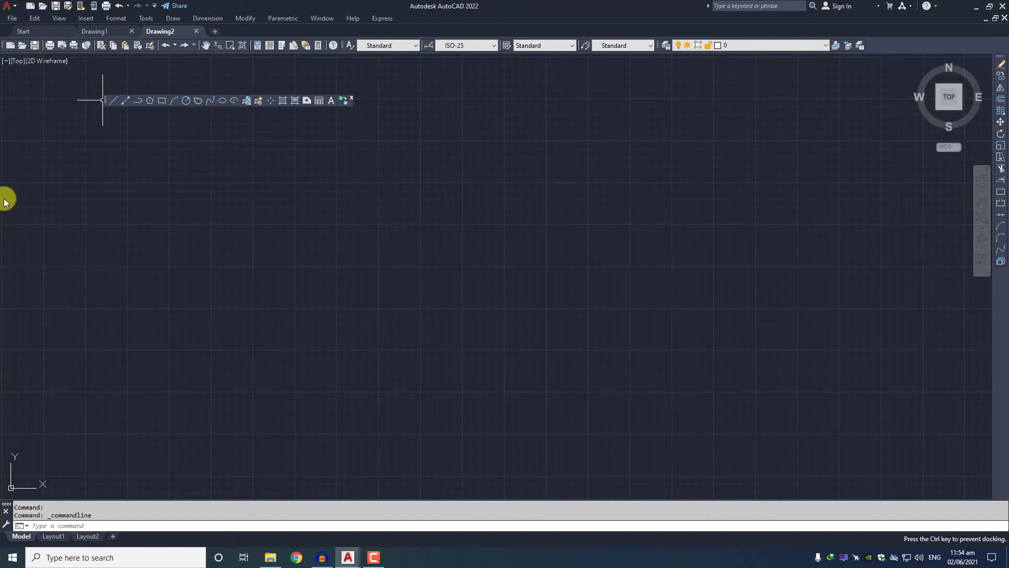
drag(5, 196, 180, 48)
drag(15, 188, 2, 205)
drag(2, 205, 4, 204)
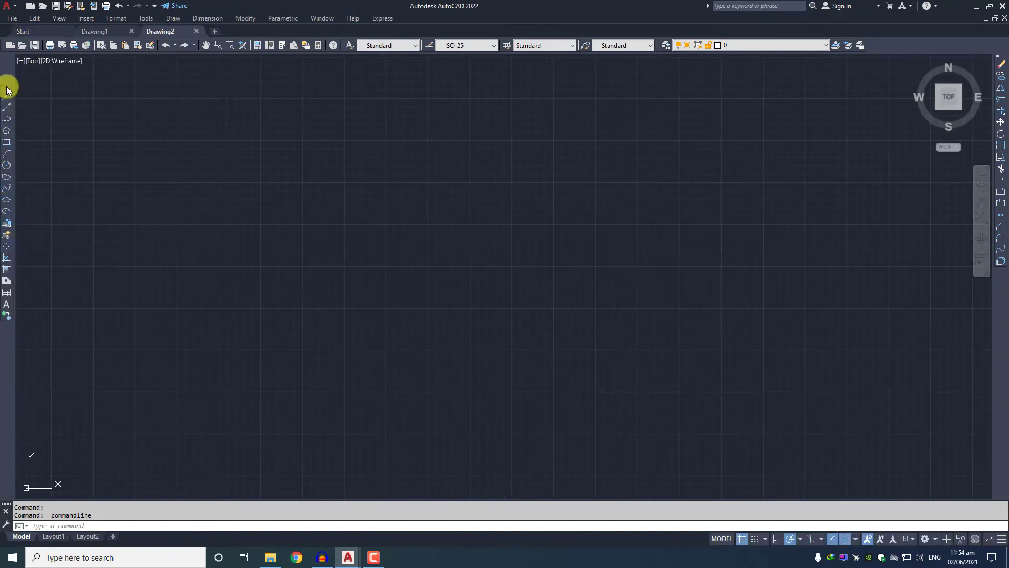
drag(6, 84, 8, 64)
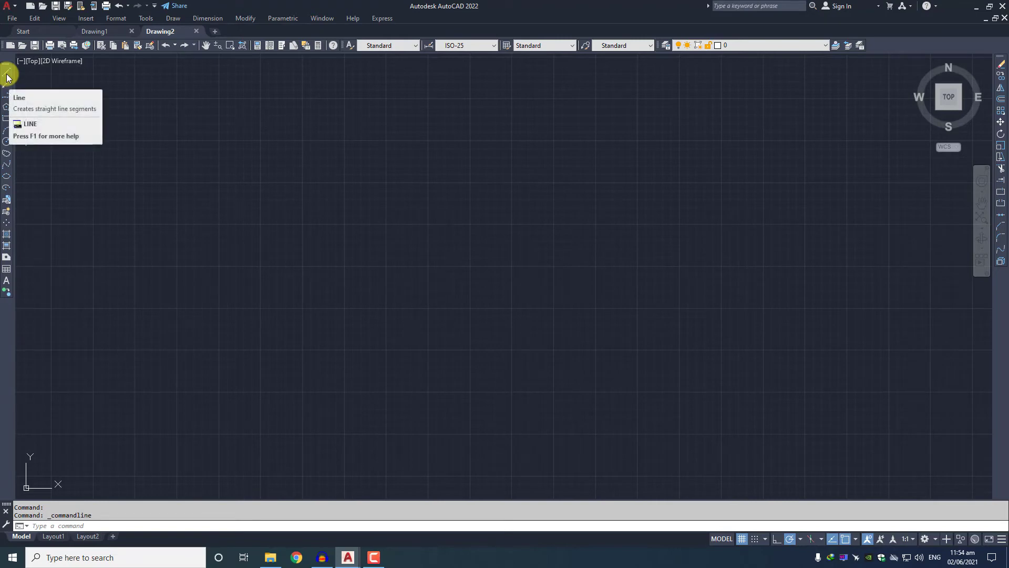
mouse_move(6, 96)
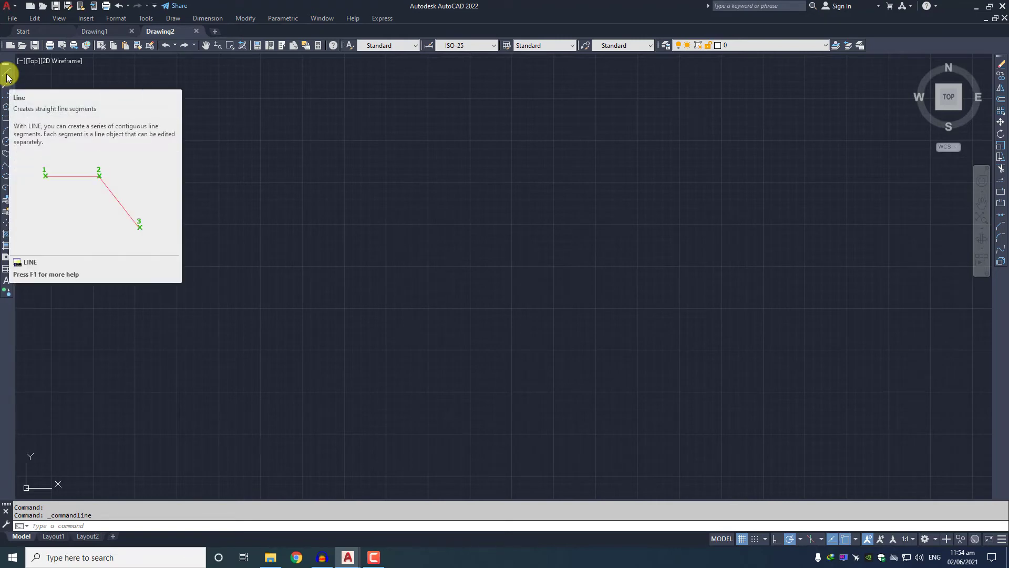
Draw one horizontal line from the canvas centre across to the right.
click(7, 76)
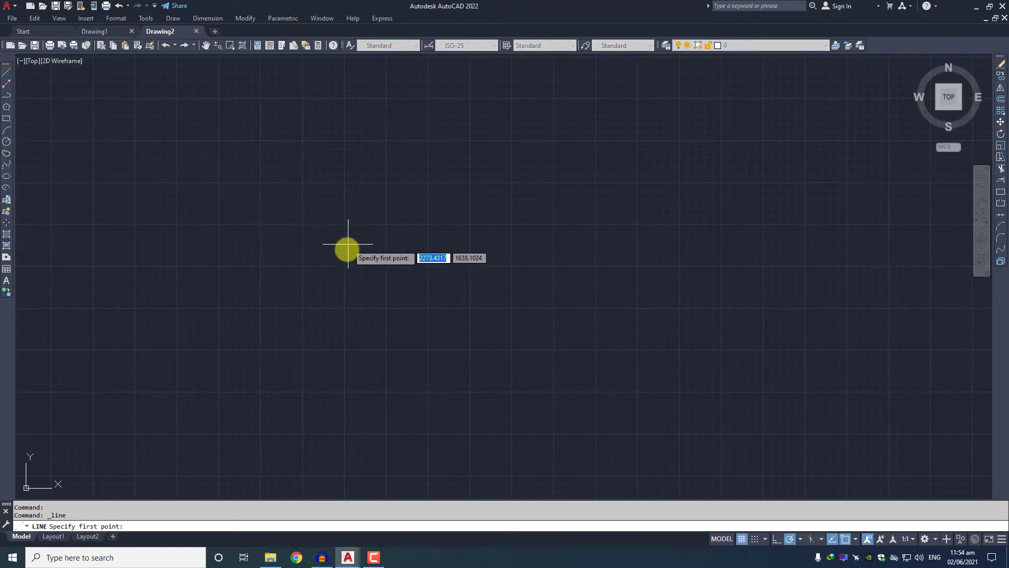
click(345, 259)
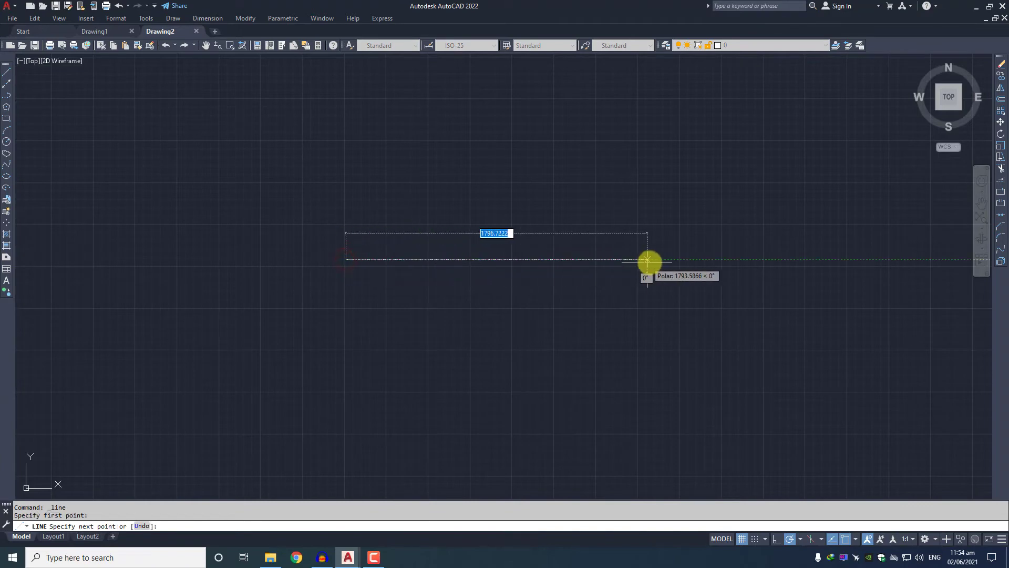
click(716, 259)
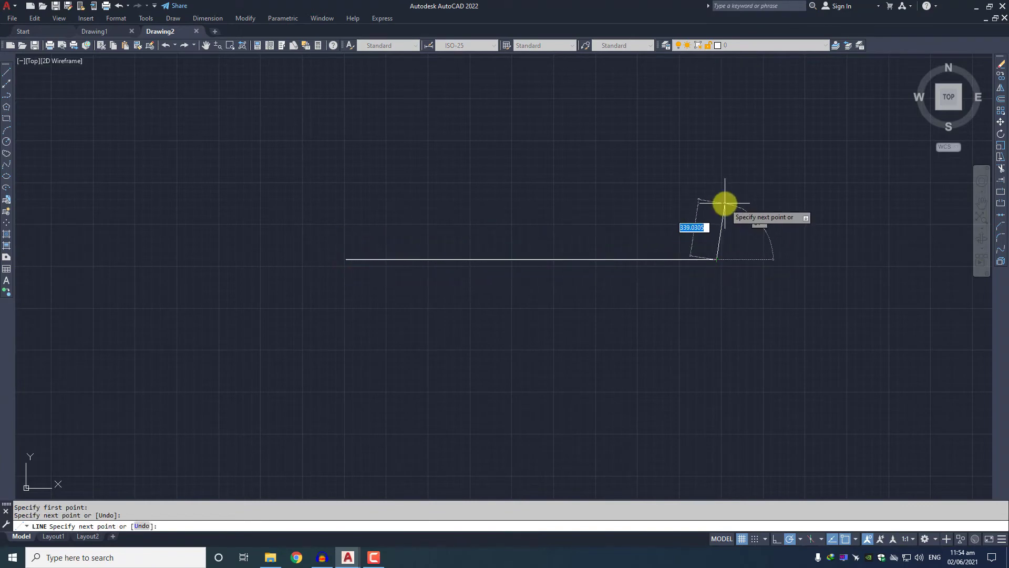
key(Escape)
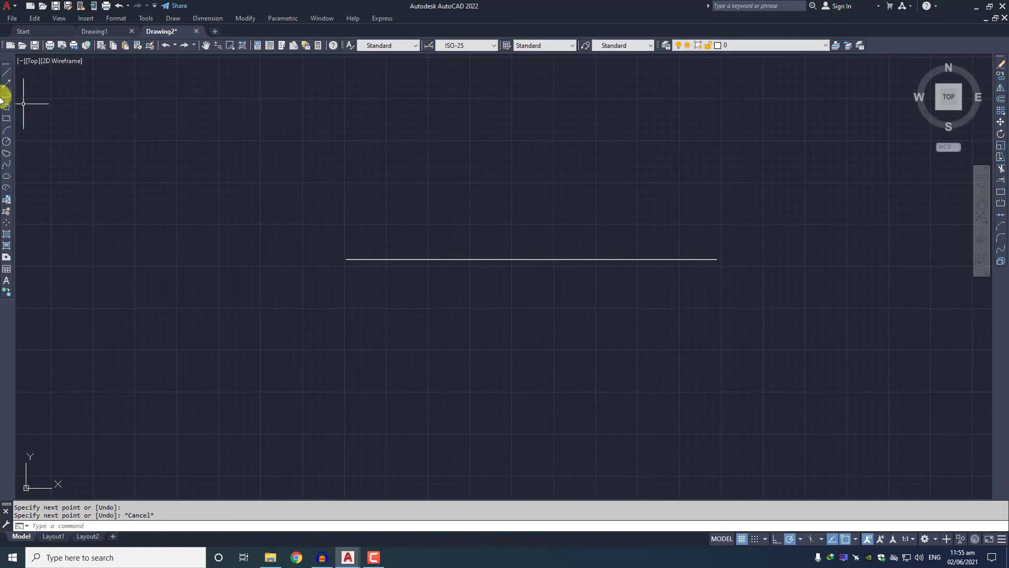
Draw a matching horizontal line directly below the first, parallel to it.
click(7, 72)
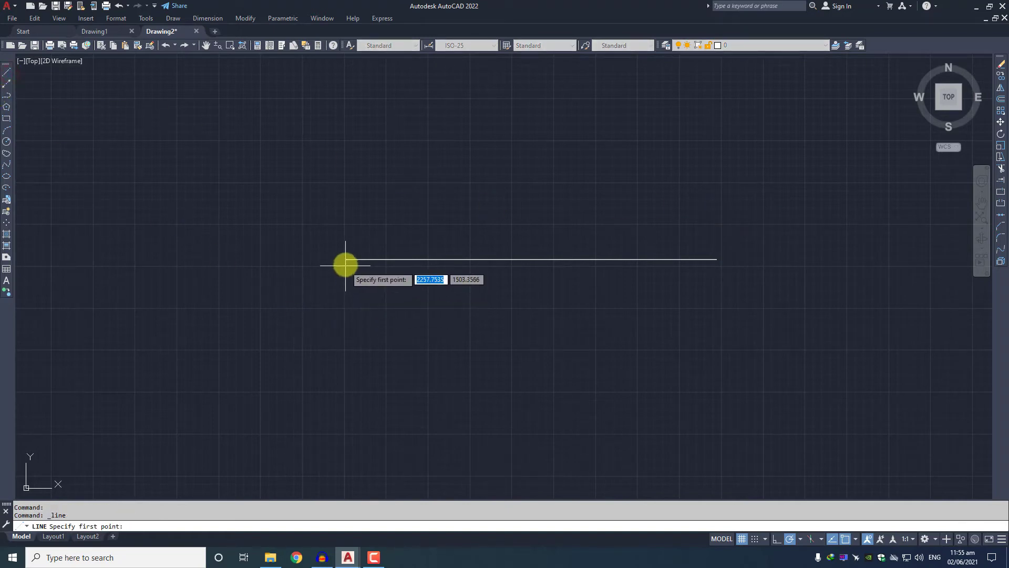
click(348, 307)
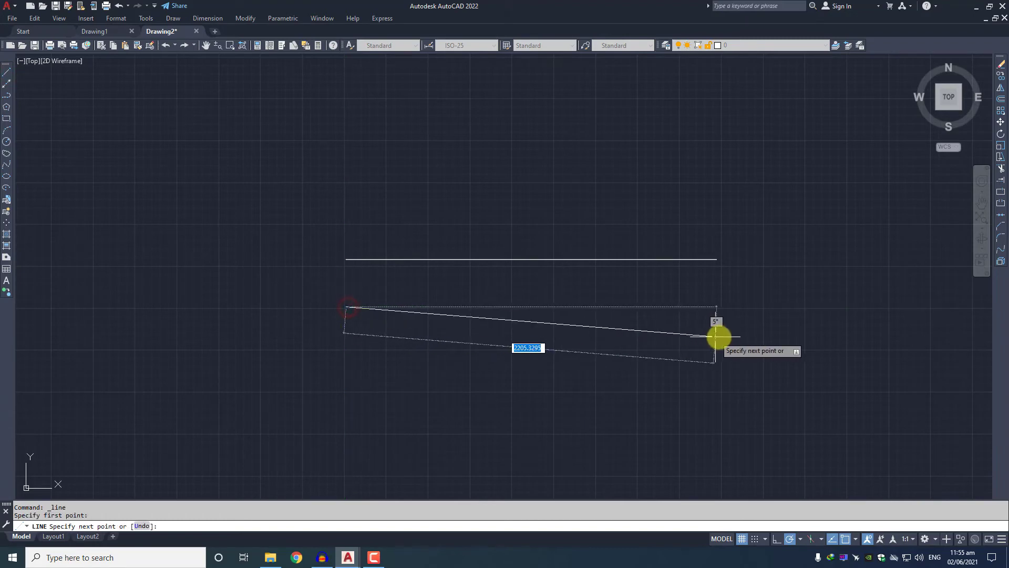
click(716, 307)
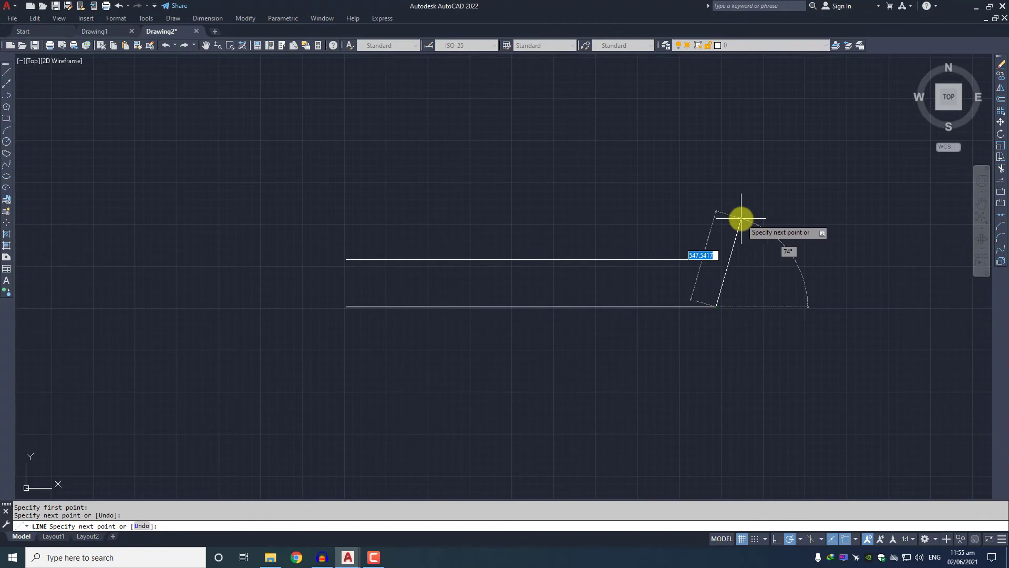
key(Escape)
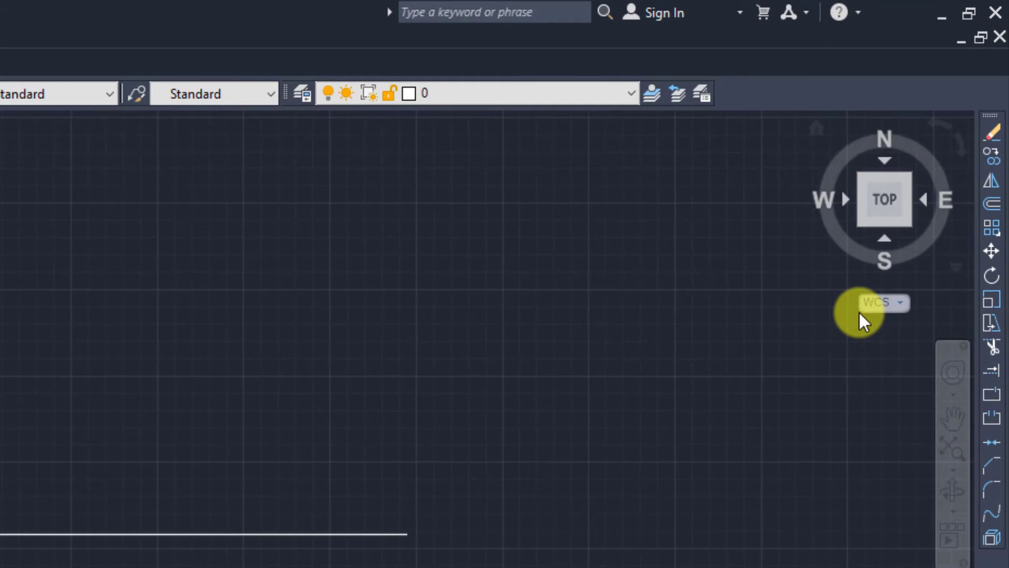
mouse_move(948, 96)
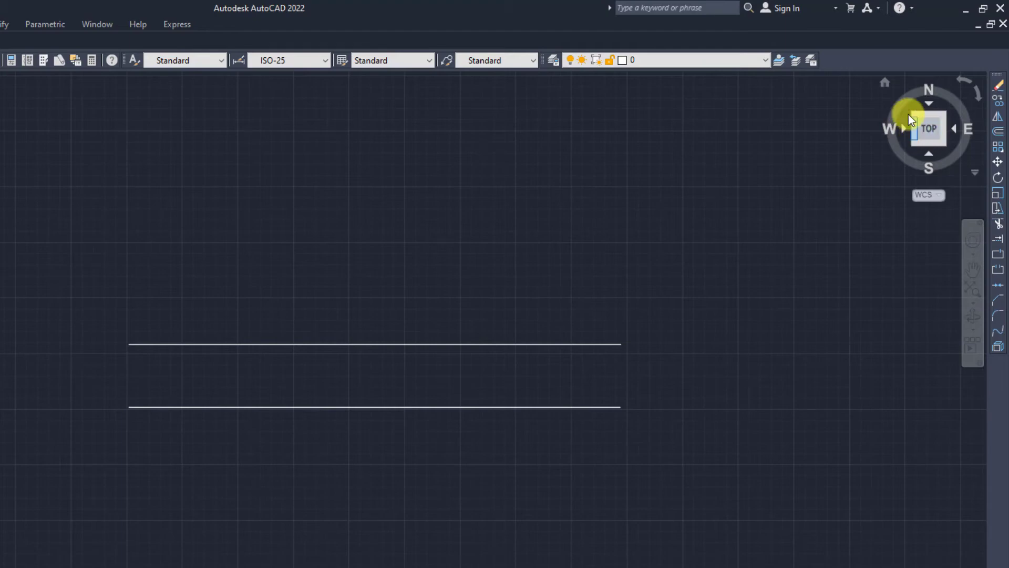
Rotate through the Front, Right and Back elevations with the ViewCube arrows.
click(929, 156)
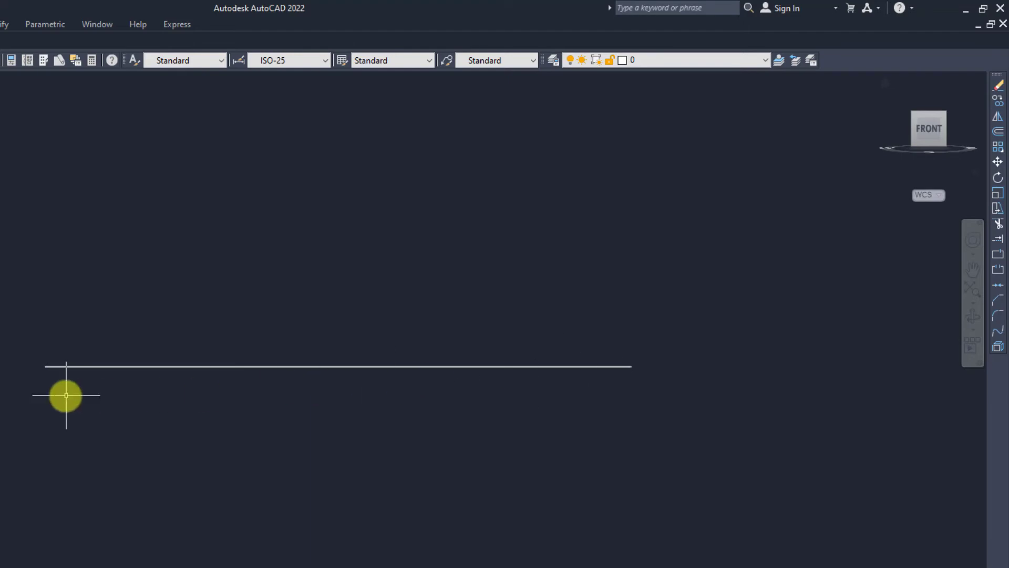
click(953, 129)
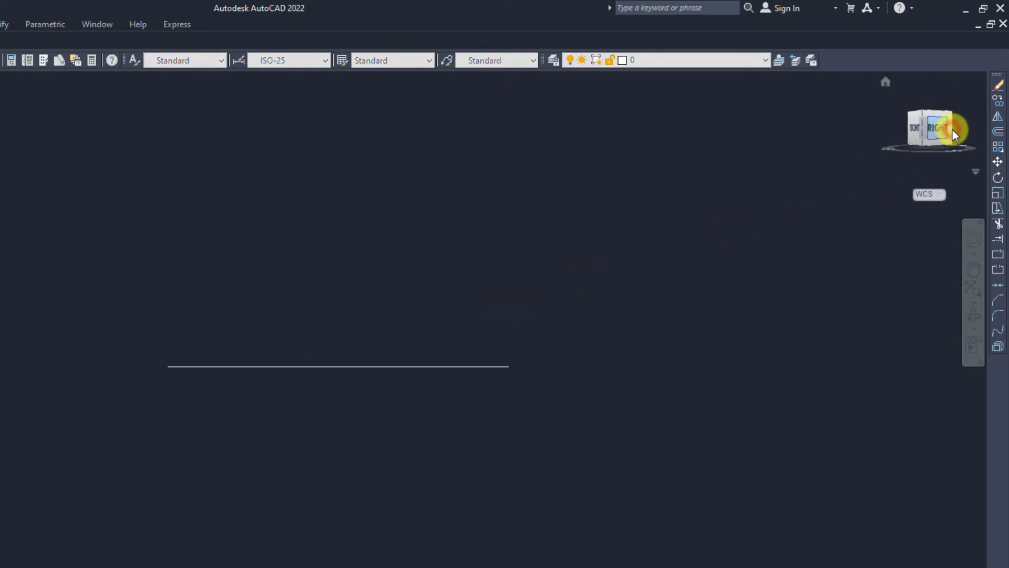
click(955, 128)
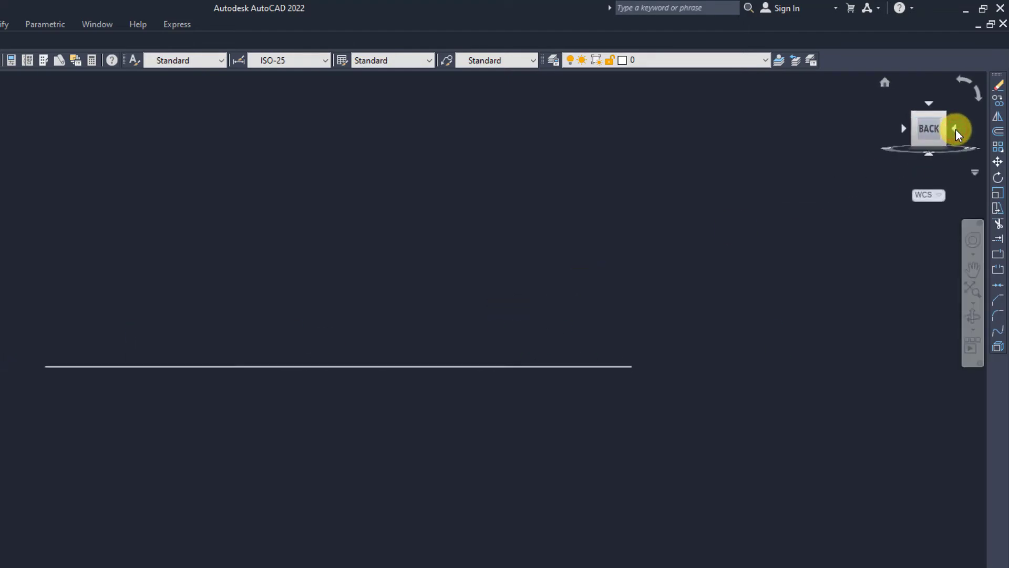
click(955, 128)
click(956, 128)
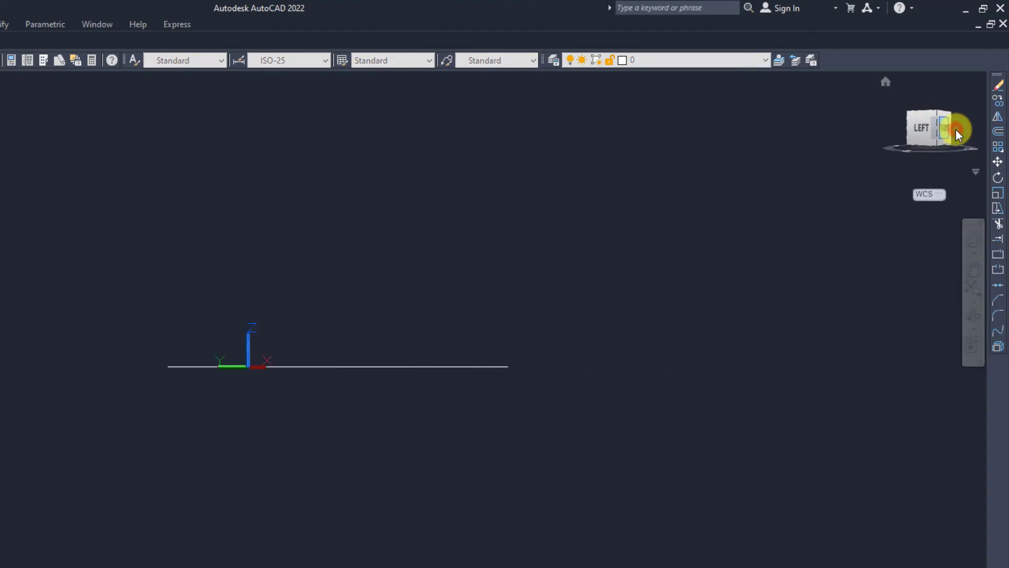
click(955, 128)
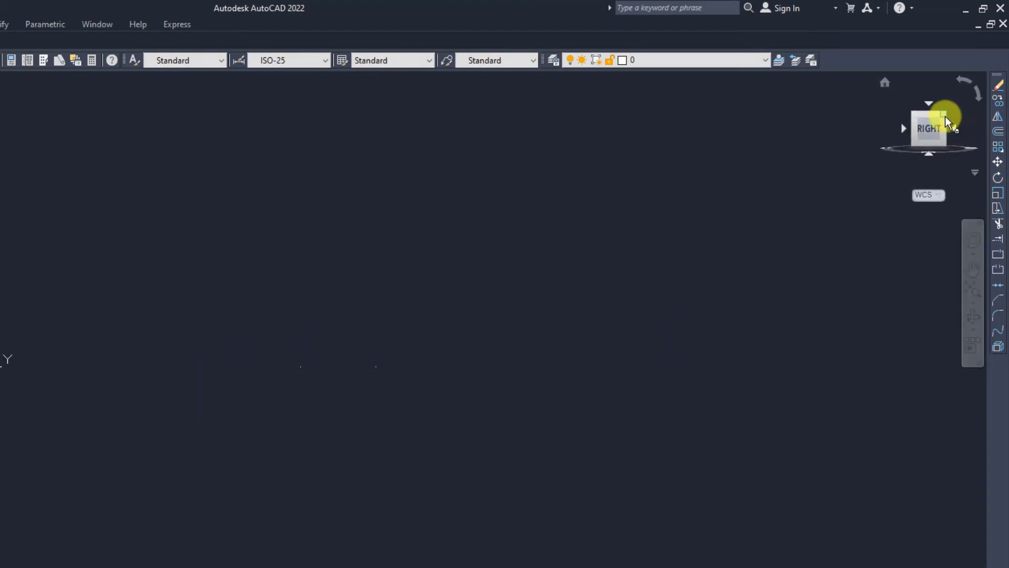
Cycle through isometric and underside views, ending on the top-right-back isometric.
click(945, 116)
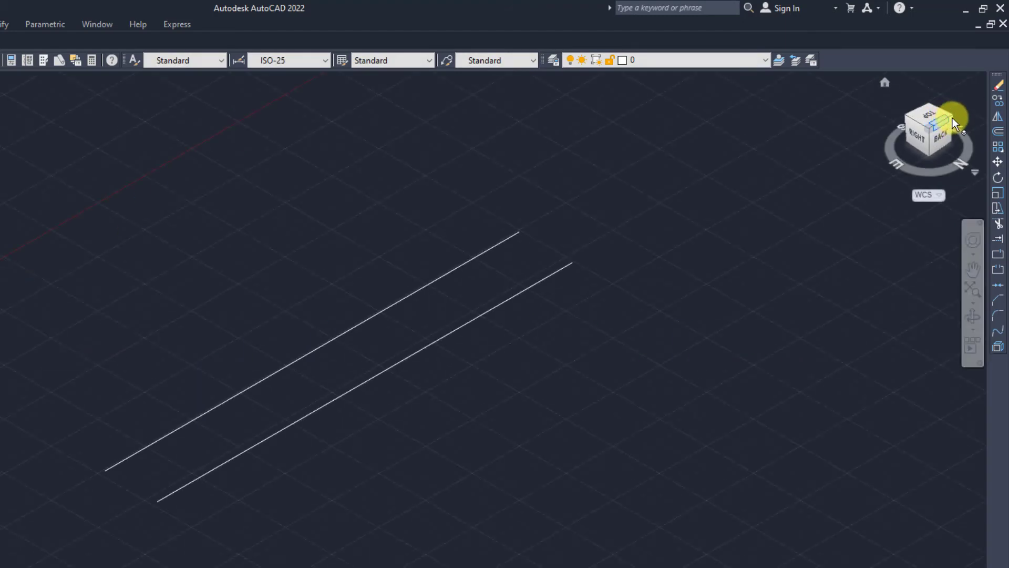
click(953, 117)
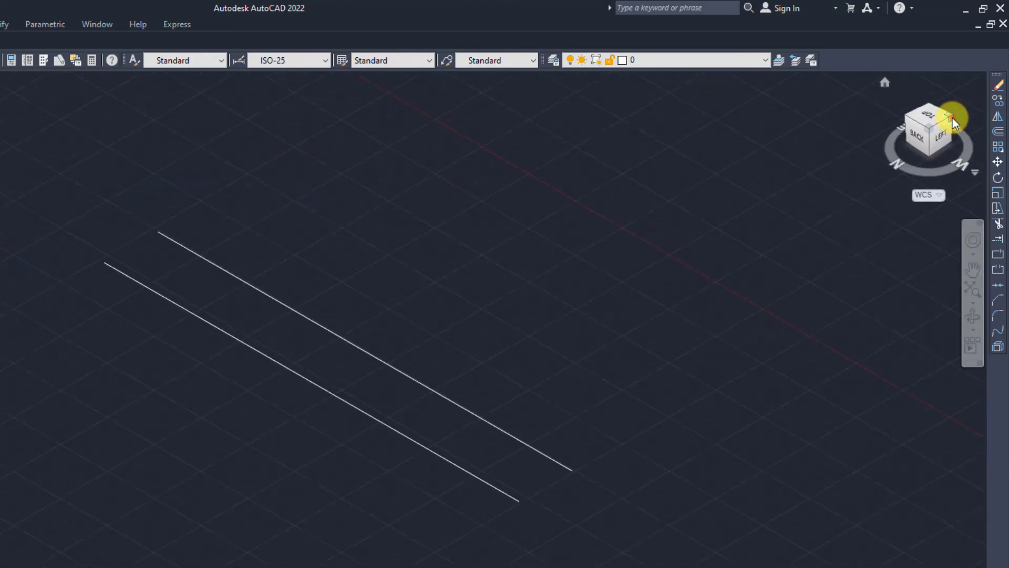
click(949, 118)
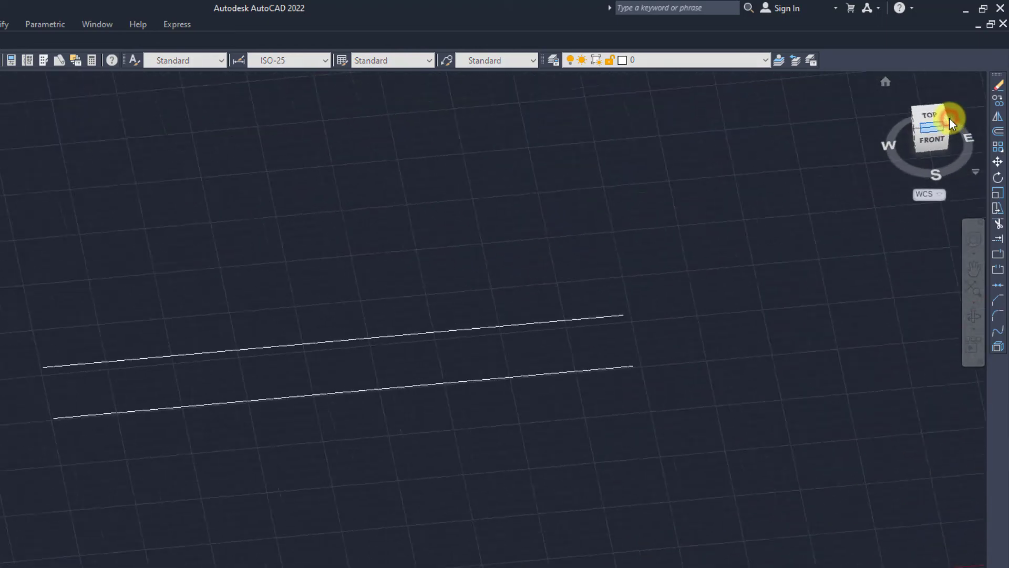
click(944, 127)
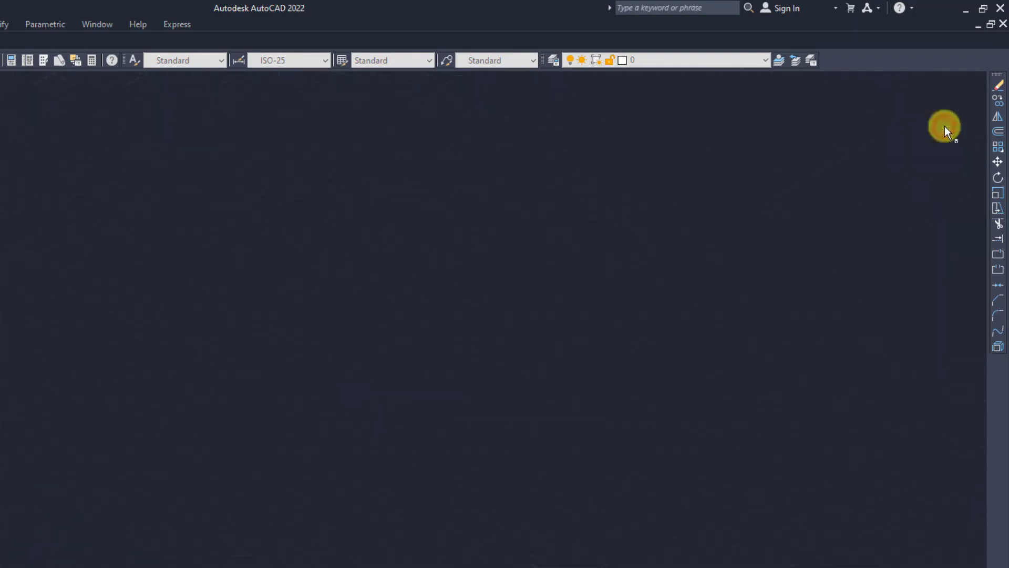
click(951, 118)
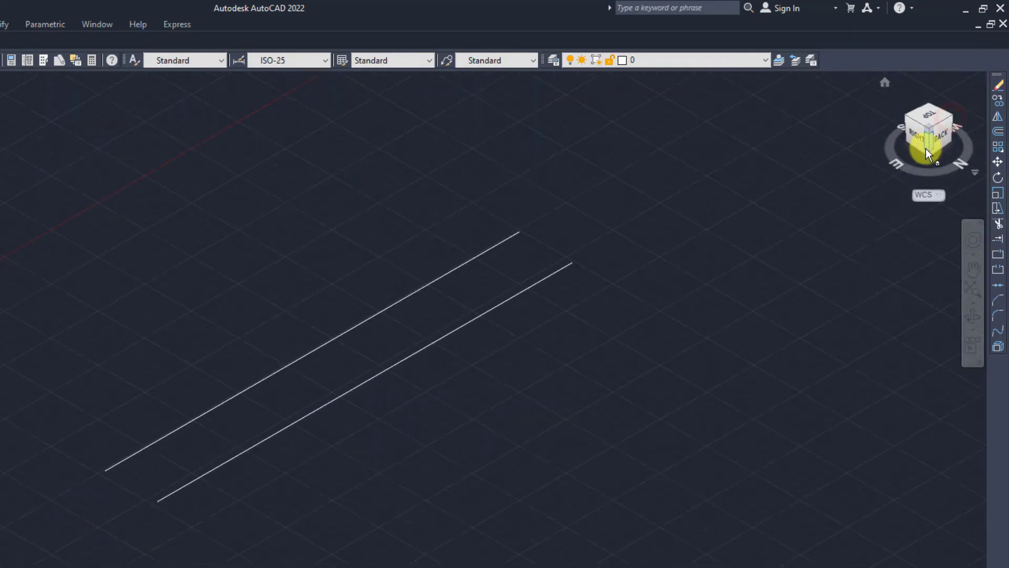
click(927, 149)
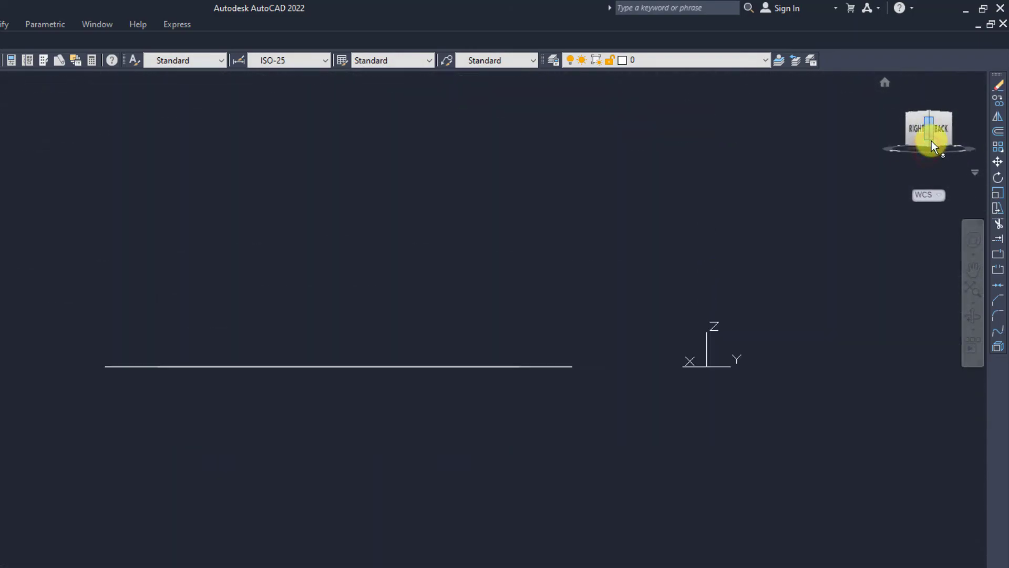
click(931, 144)
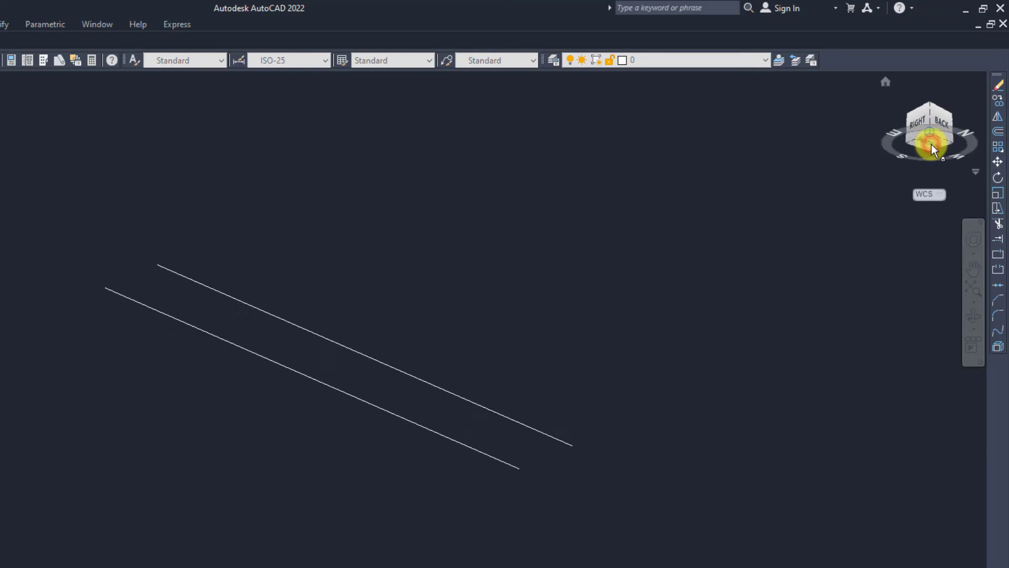
click(928, 103)
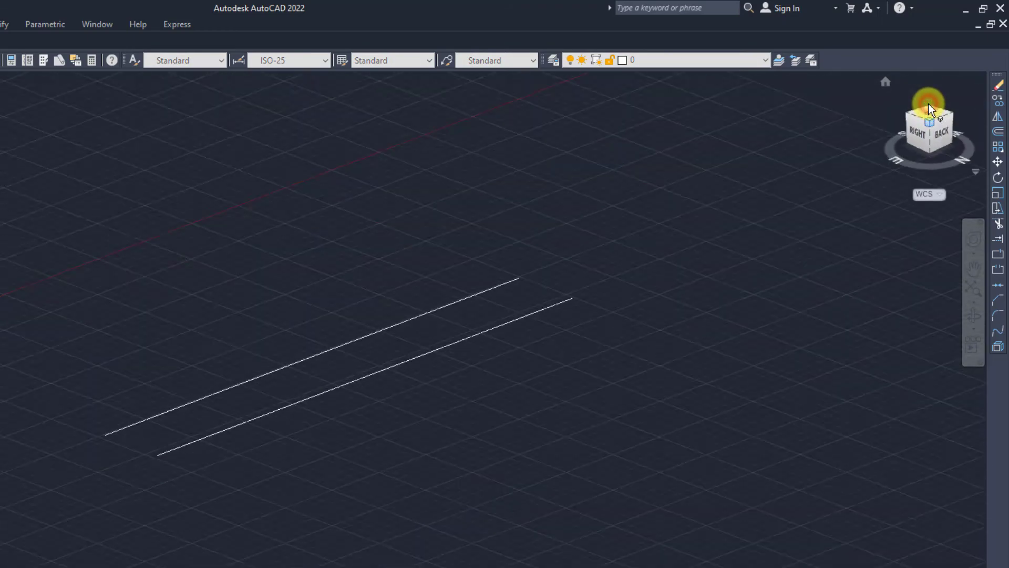
Reset to the ViewCube Home isometric view, then switch to the Top view.
click(887, 84)
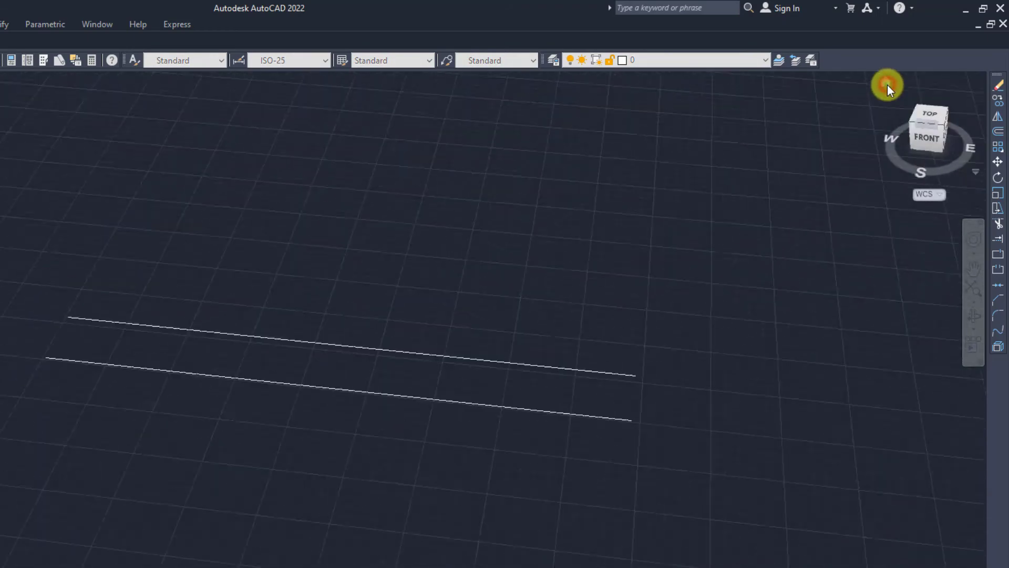
click(931, 115)
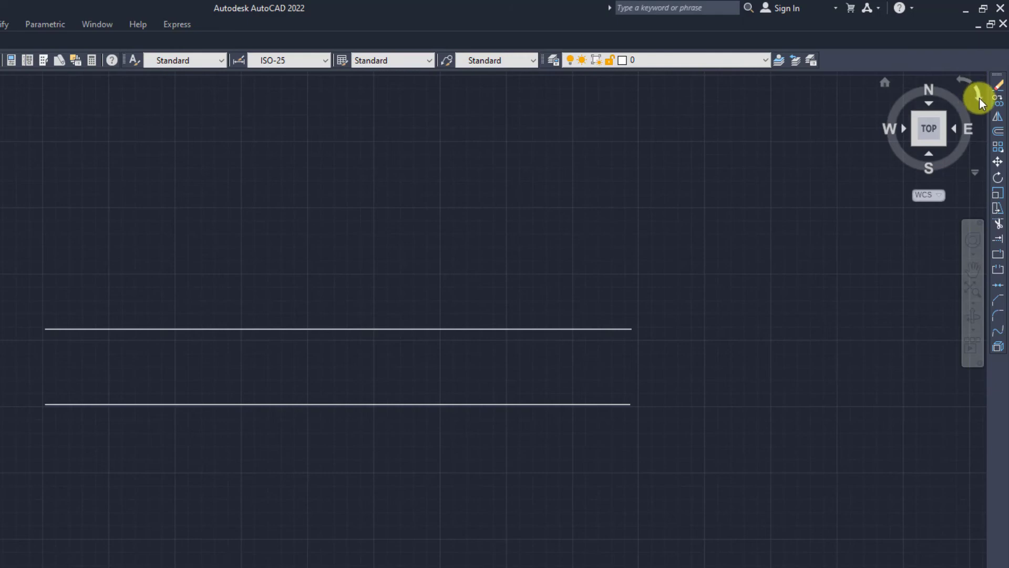
click(979, 97)
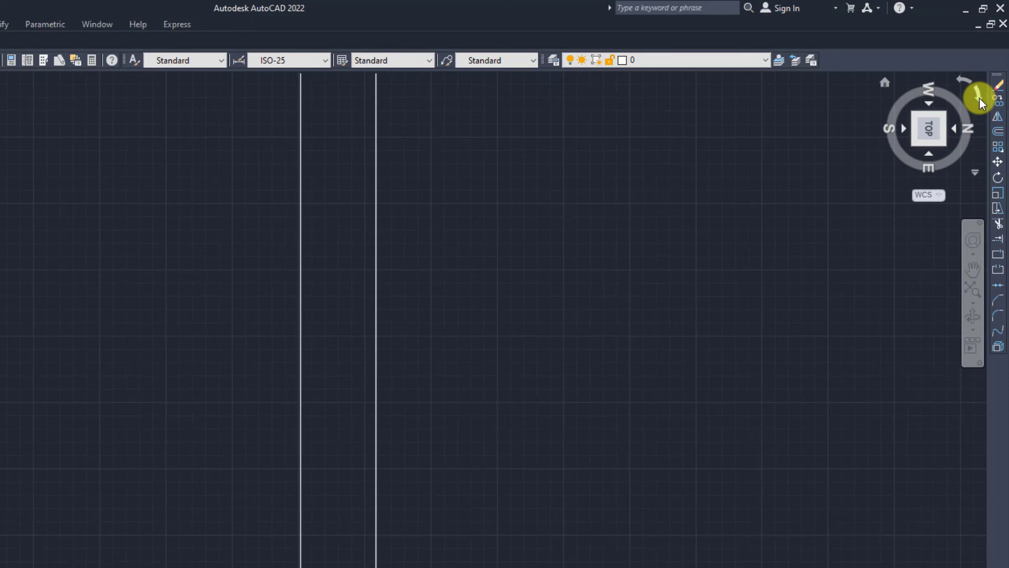
click(979, 97)
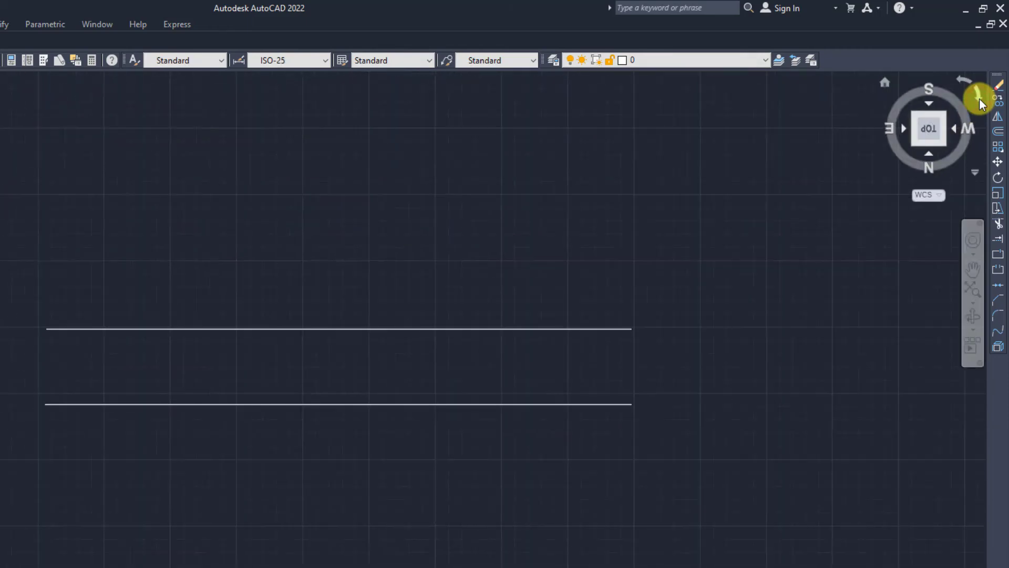
click(979, 98)
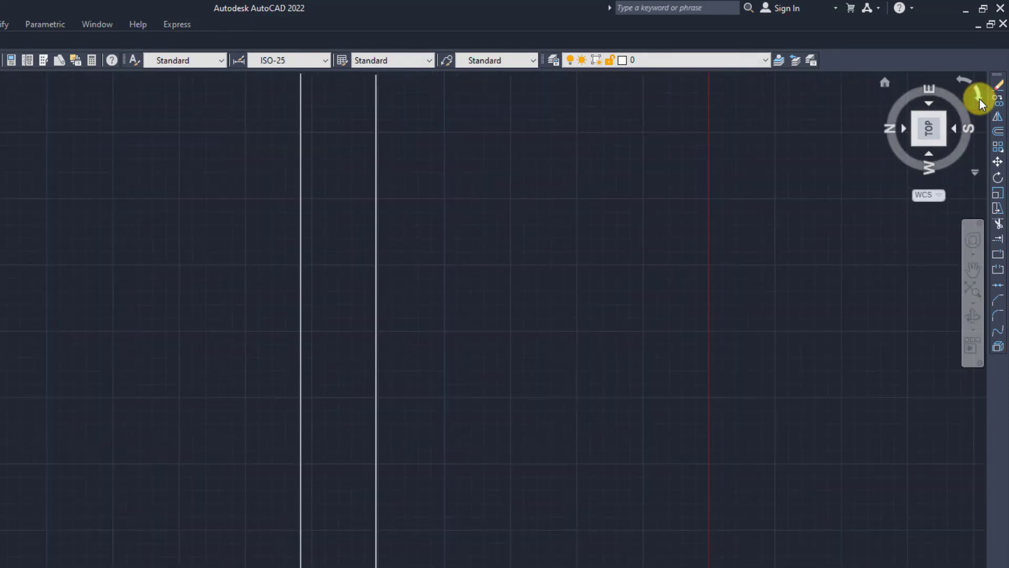
click(979, 99)
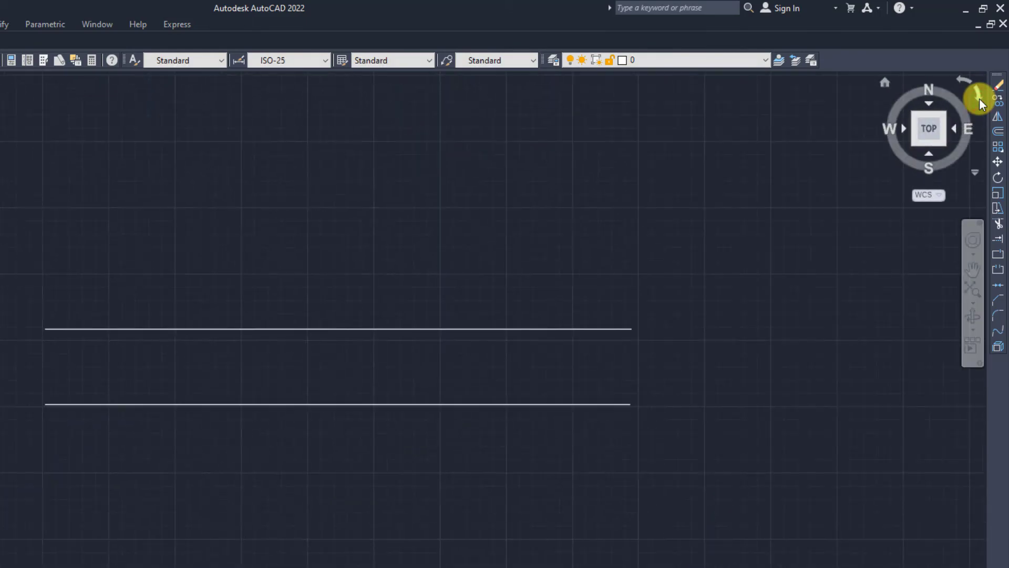
click(979, 99)
click(979, 98)
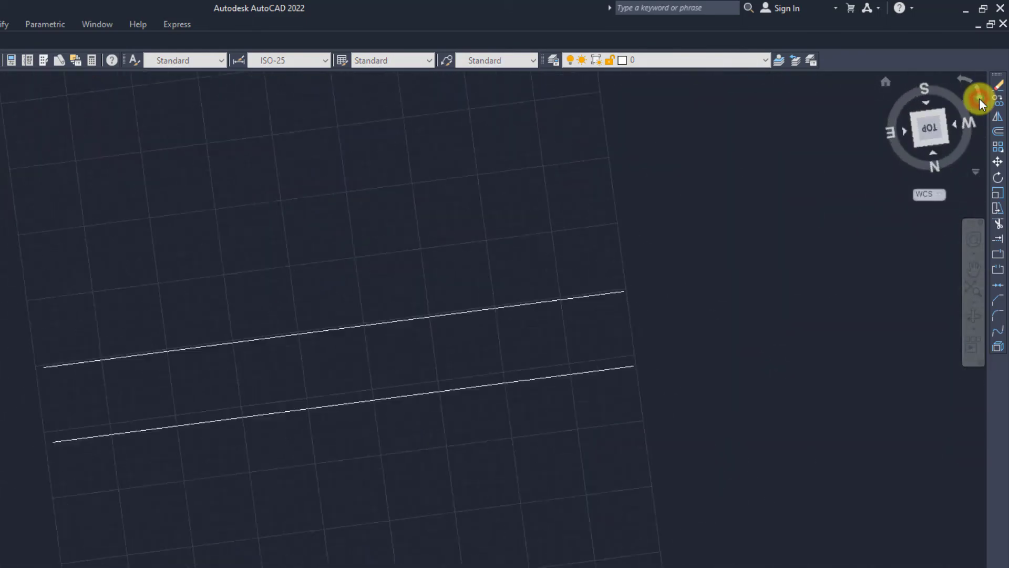
click(979, 97)
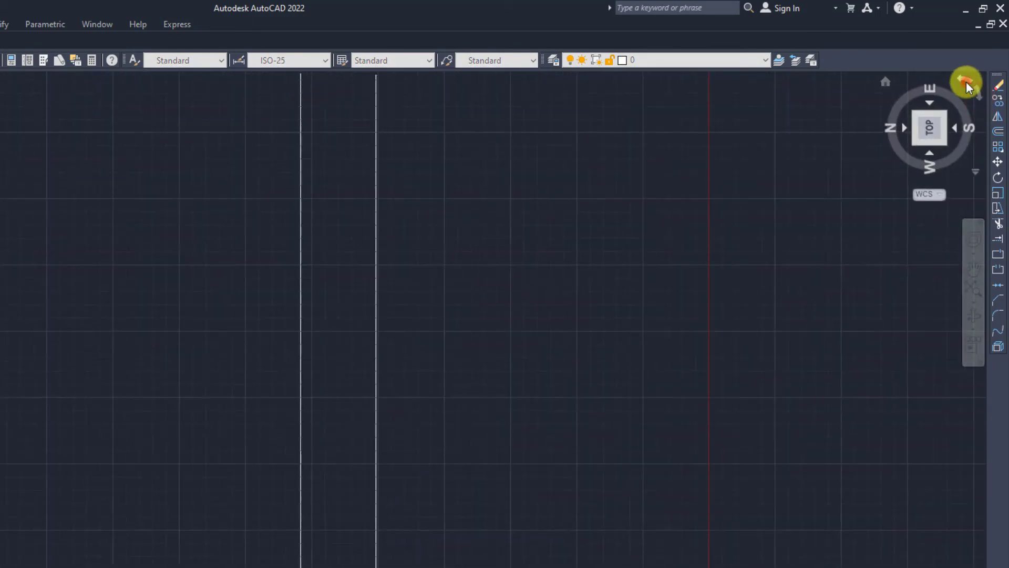
click(966, 82)
click(966, 82)
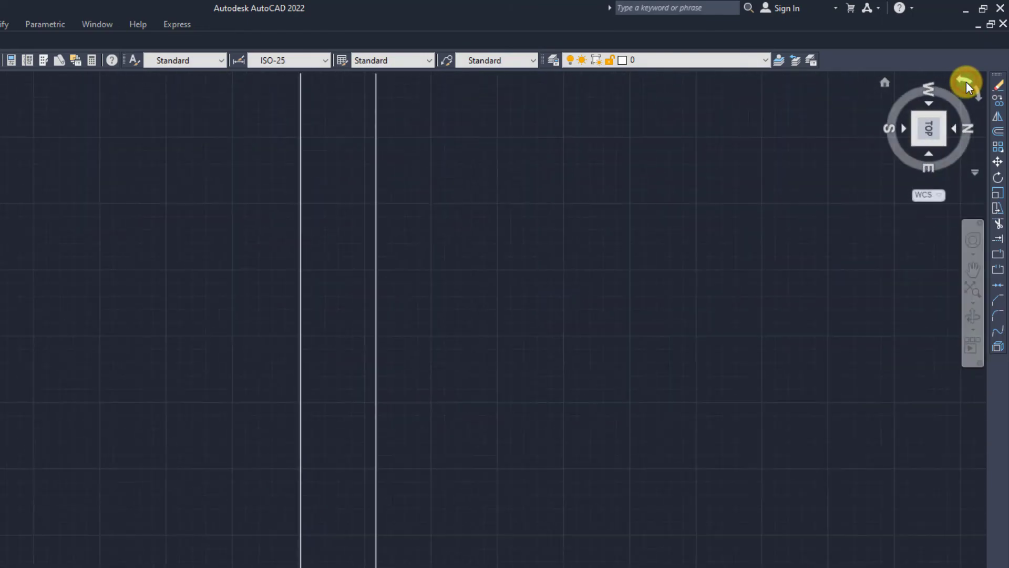
click(966, 82)
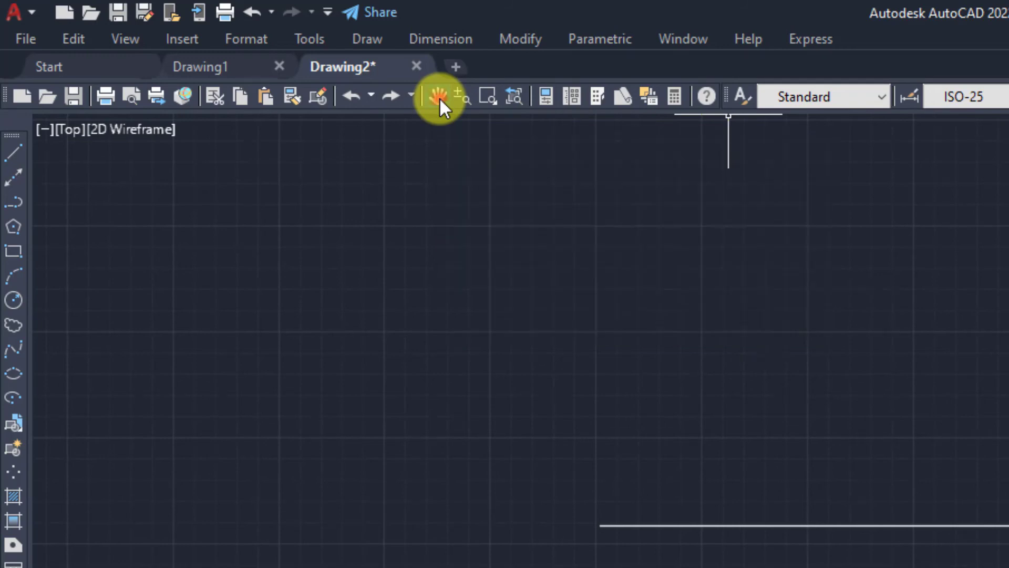
Pan the drawing with Pan Realtime, shifting the lines up and to the left.
click(439, 96)
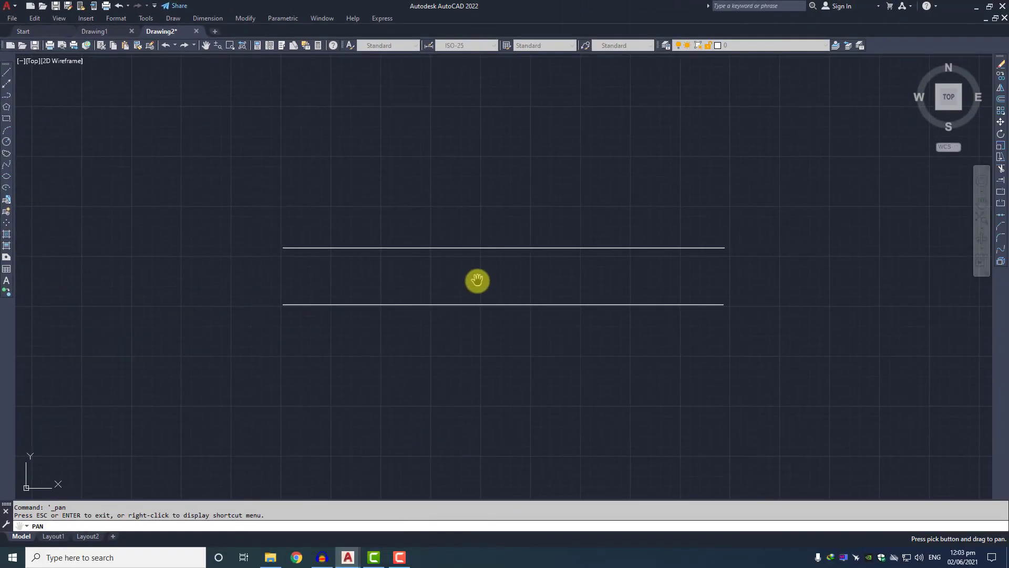
mouse_move(475, 280)
mouse_down()
mouse_move(267, 178)
mouse_move(691, 144)
mouse_move(738, 379)
mouse_move(581, 387)
mouse_move(329, 437)
mouse_move(322, 451)
mouse_move(226, 180)
mouse_move(196, 135)
mouse_move(663, 131)
mouse_move(709, 291)
mouse_move(496, 280)
mouse_up()
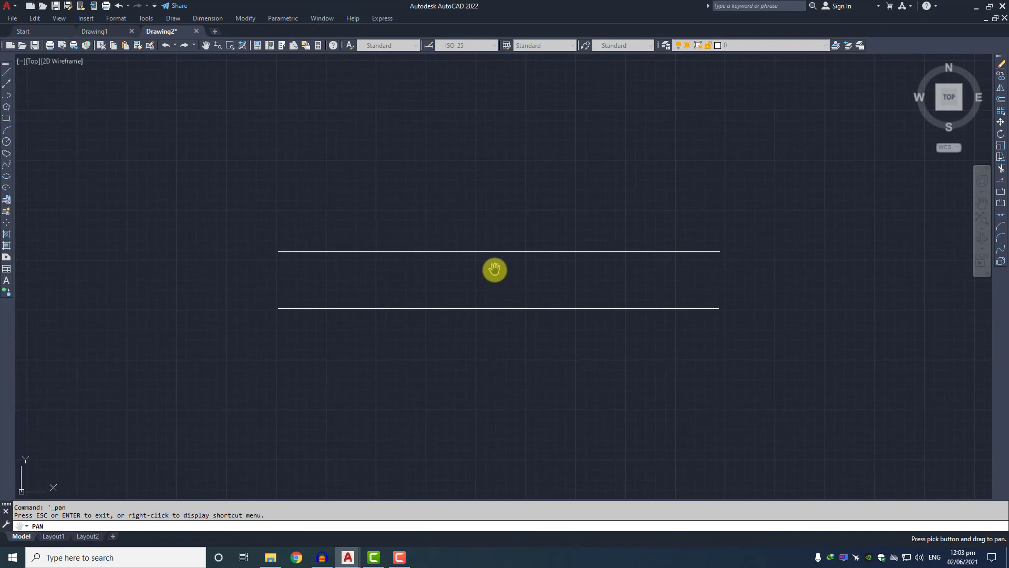
key(Escape)
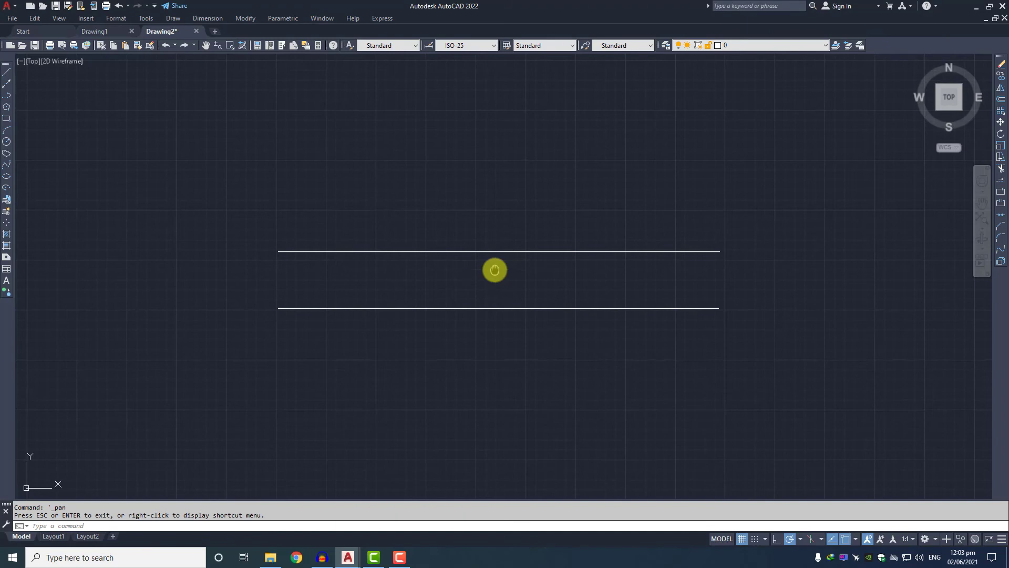
Pan and scroll-zoom until the two horizontal lines sit in the view centre.
mouse_move(495, 269)
mouse_down()
mouse_move(333, 349)
mouse_move(385, 327)
mouse_move(481, 257)
mouse_up()
scroll(481, 257, down, 2)
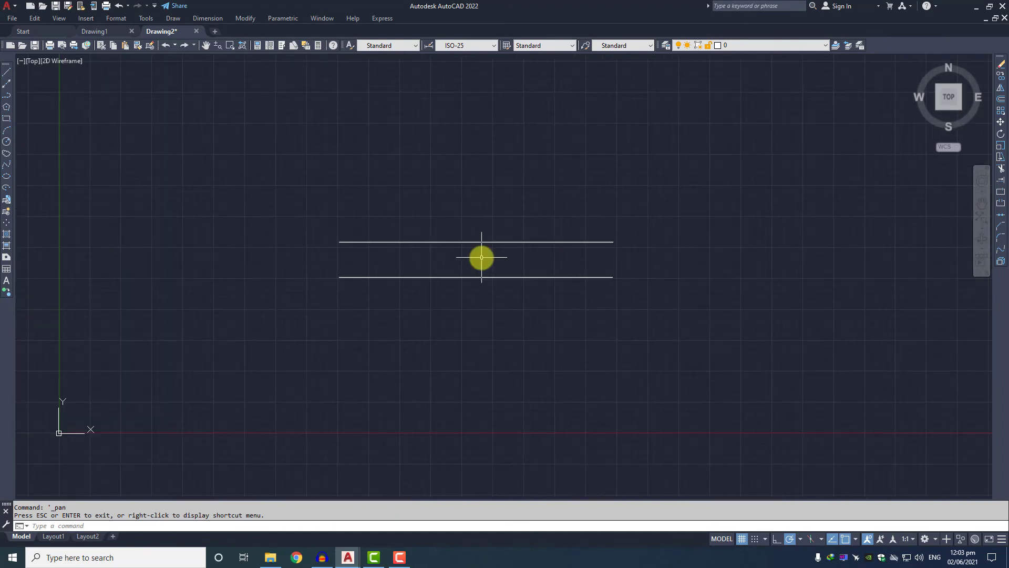
scroll(482, 257, up, 4)
scroll(481, 257, up, 1)
scroll(483, 257, down, 2)
scroll(488, 257, down, 5)
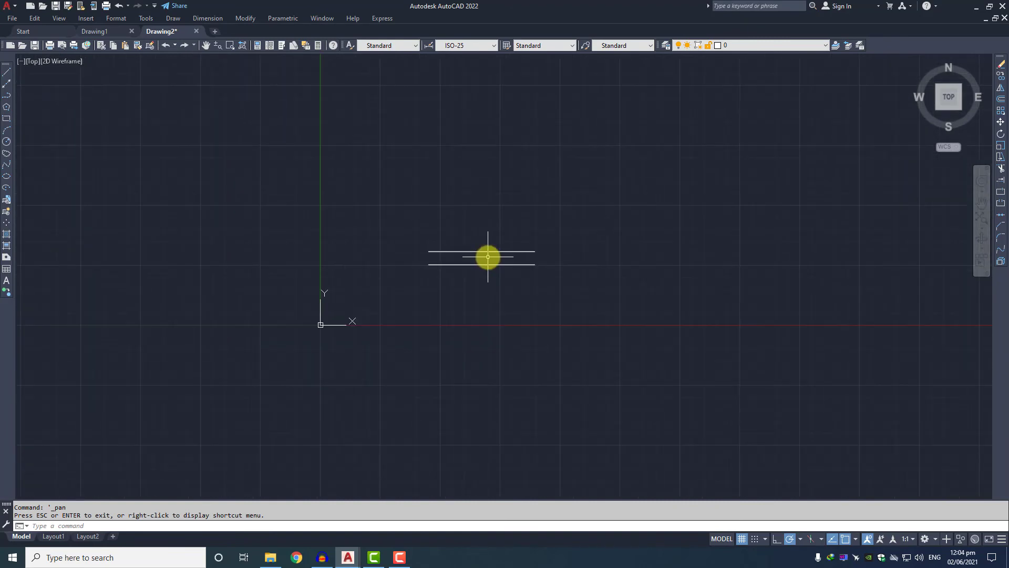
scroll(488, 257, up, 5)
scroll(488, 257, up, 2)
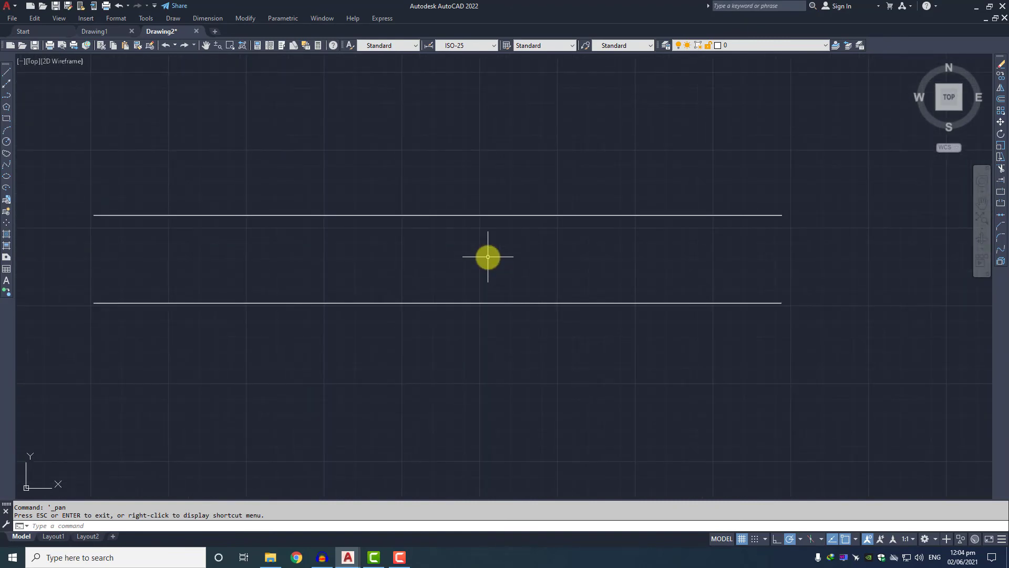
mouse_move(487, 257)
mouse_down()
mouse_move(442, 190)
mouse_move(495, 315)
mouse_up()
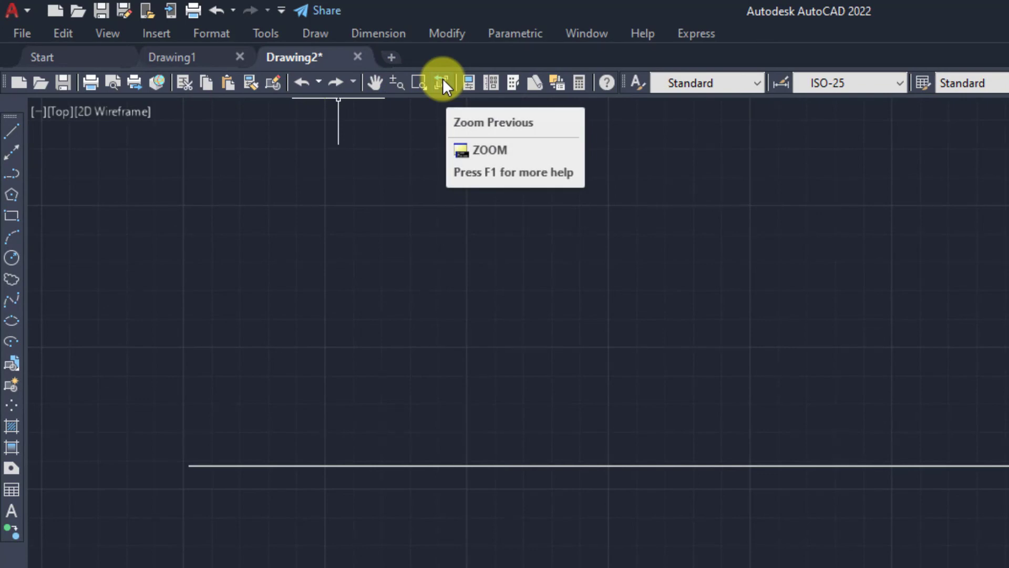
Zoom out and in with Zoom Realtime until the lines are slightly smaller near the centre.
click(392, 81)
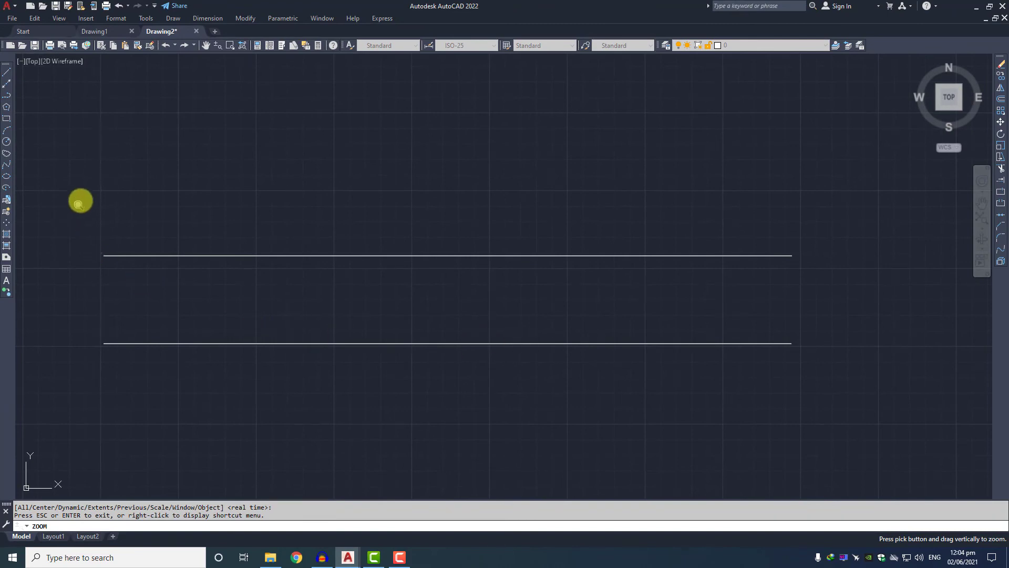
mouse_move(79, 195)
mouse_down()
mouse_move(157, 269)
mouse_move(313, 360)
mouse_up()
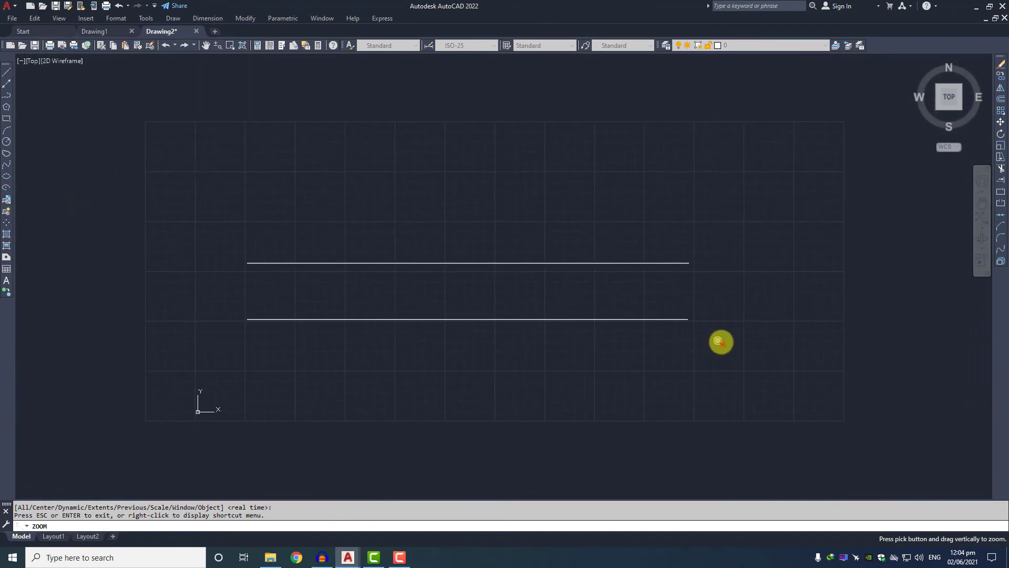
mouse_move(724, 344)
mouse_down()
mouse_move(692, 223)
mouse_move(745, 95)
mouse_up()
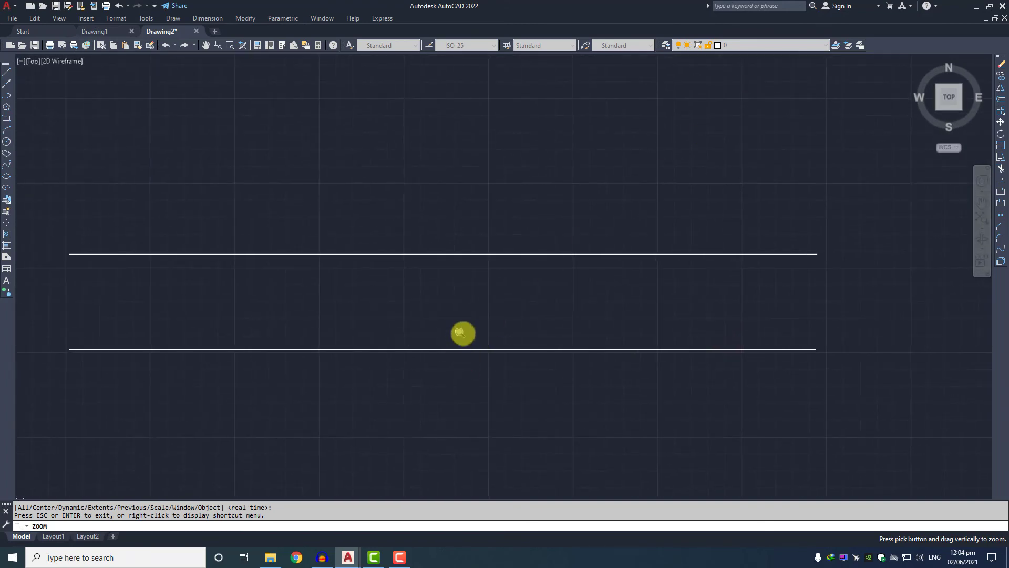
drag(460, 326, 471, 83)
drag(455, 387, 457, 166)
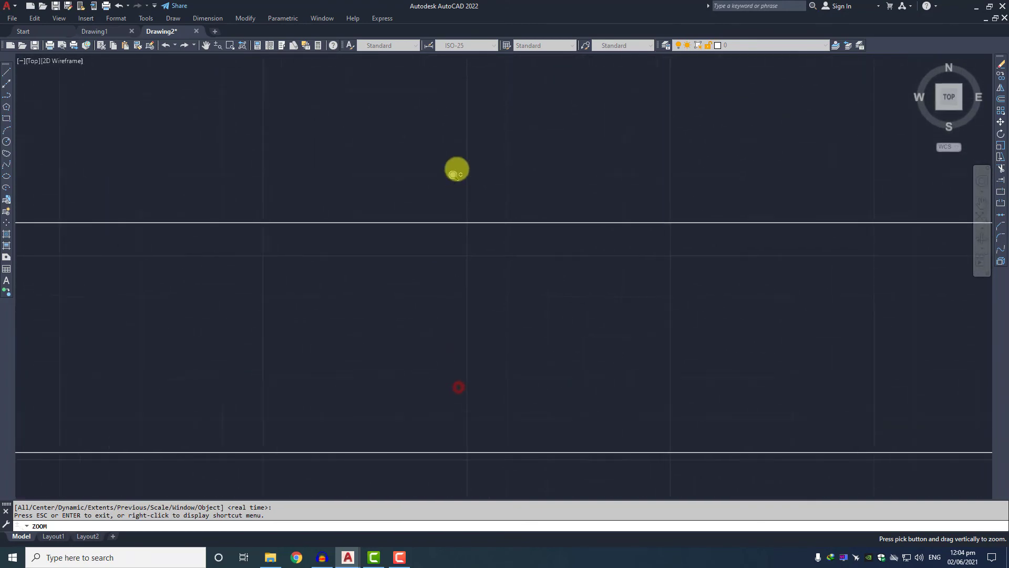
mouse_move(434, 300)
mouse_down()
mouse_move(435, 347)
mouse_move(444, 332)
mouse_up()
mouse_move(451, 244)
mouse_down()
mouse_move(448, 352)
mouse_move(457, 237)
mouse_move(451, 256)
mouse_up()
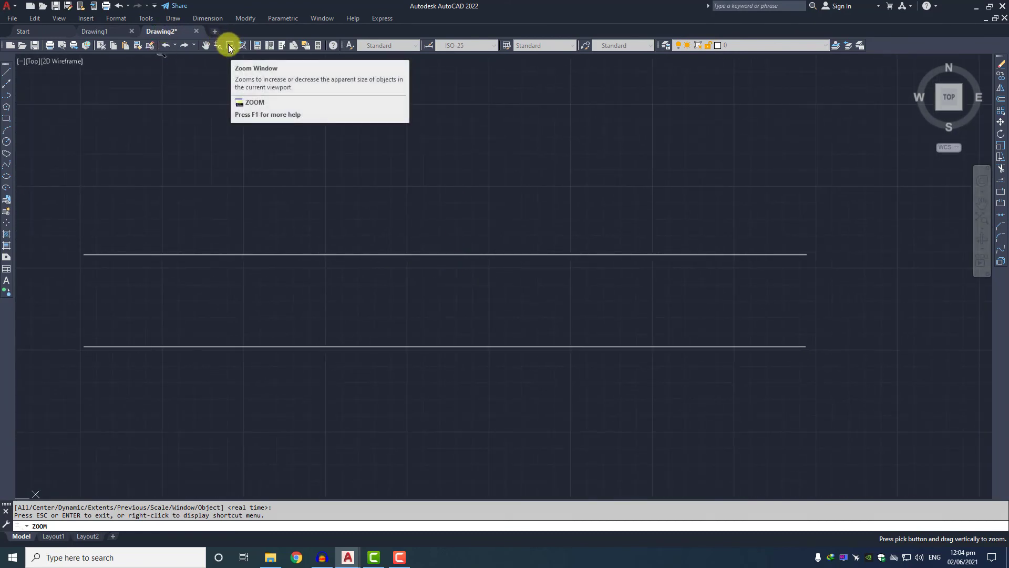
click(230, 46)
click(62, 228)
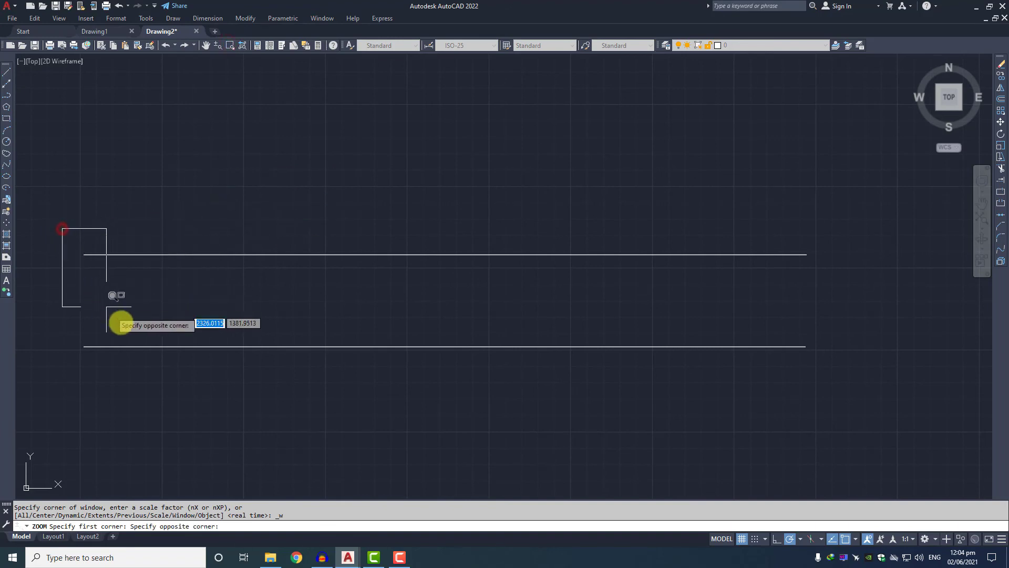
click(211, 382)
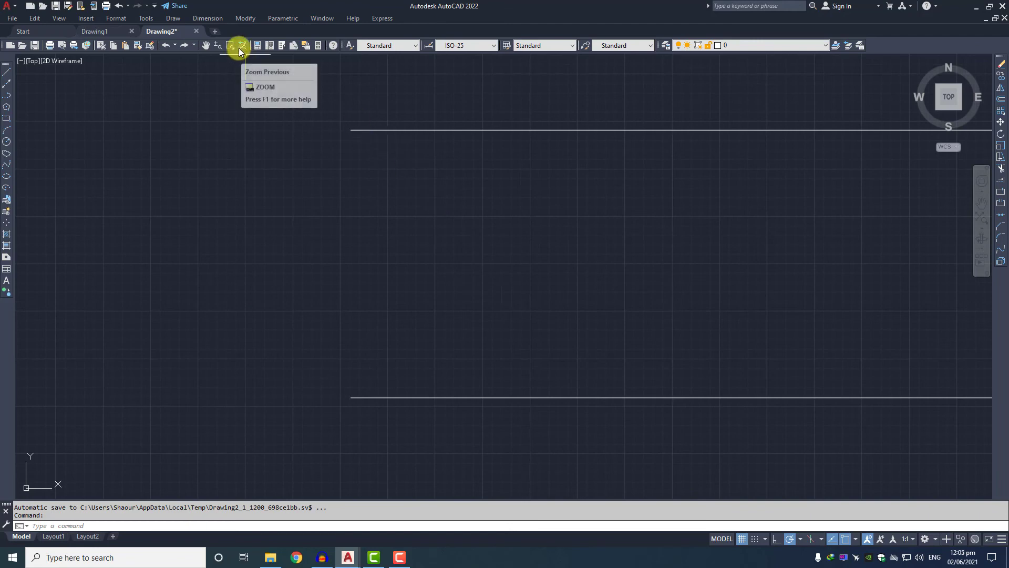
click(239, 50)
click(239, 50)
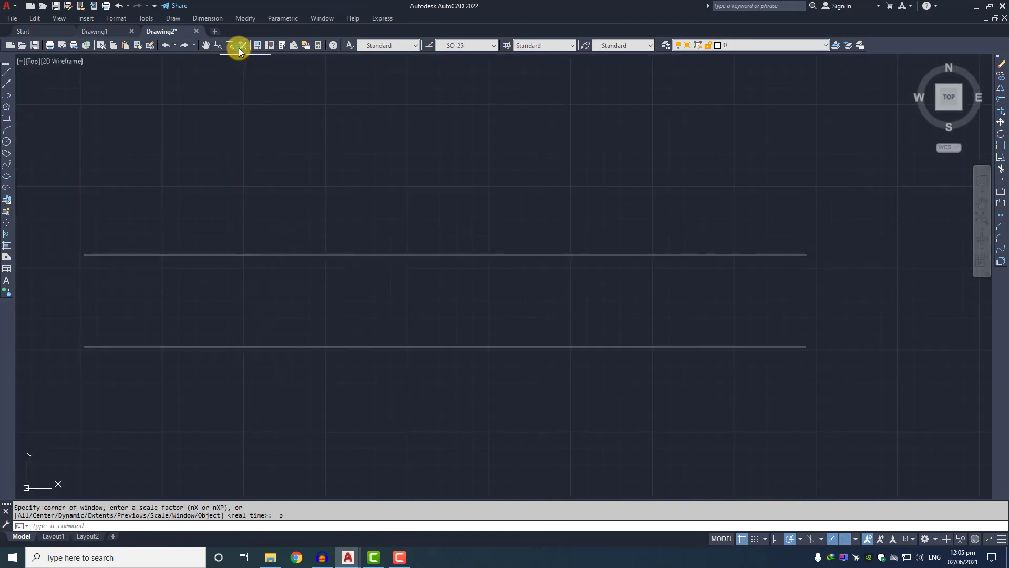